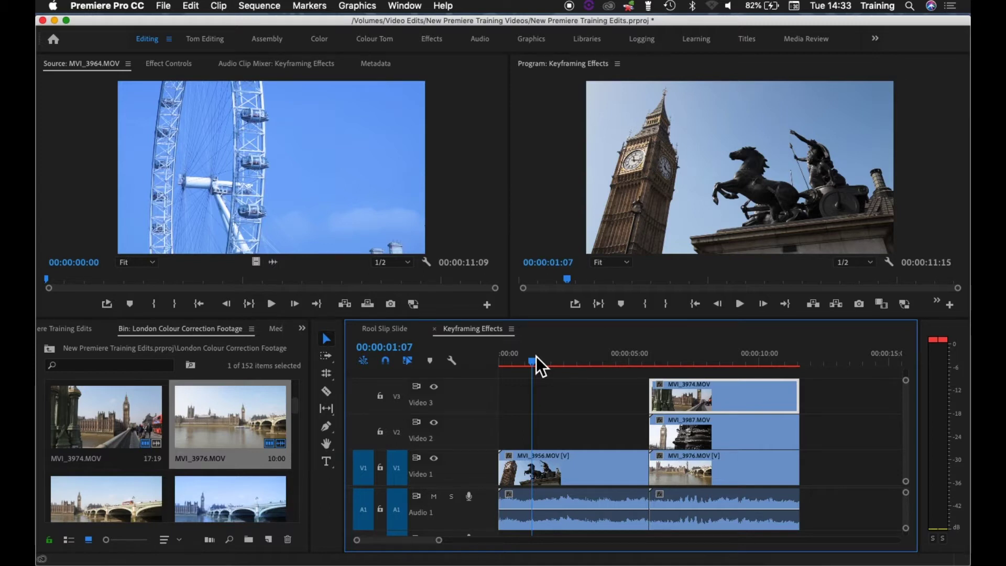
Apply the Gaussian Blur effect from the Blur & Sharpen video effects to the MVI_3956.MOV clip on Video 1.
left_click(306, 332)
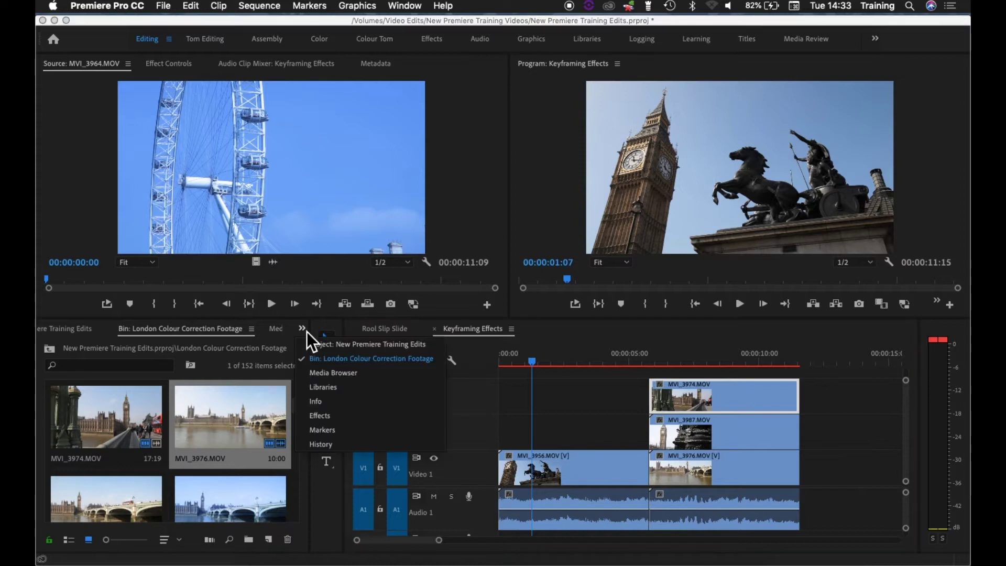
left_click(322, 417)
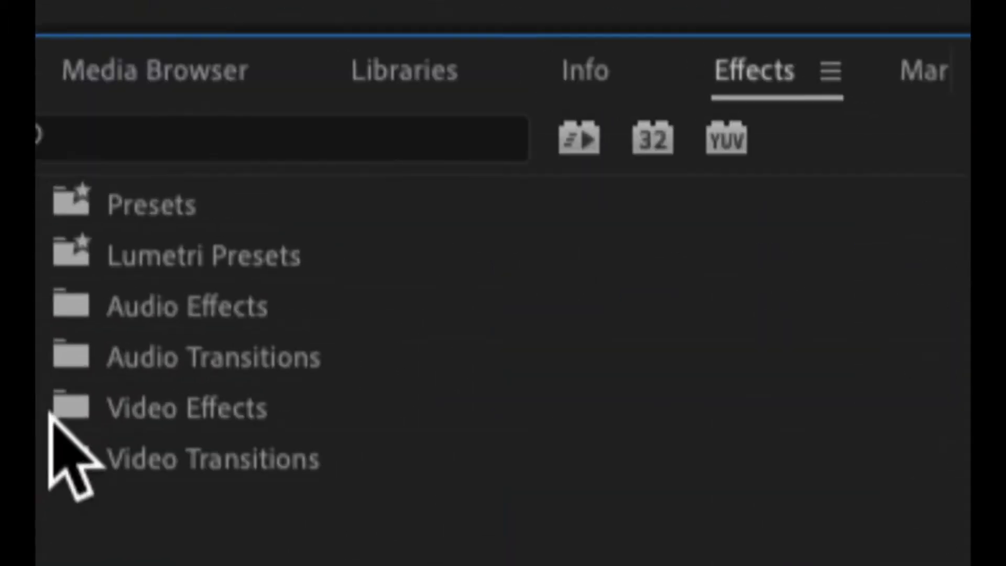
left_click(59, 412)
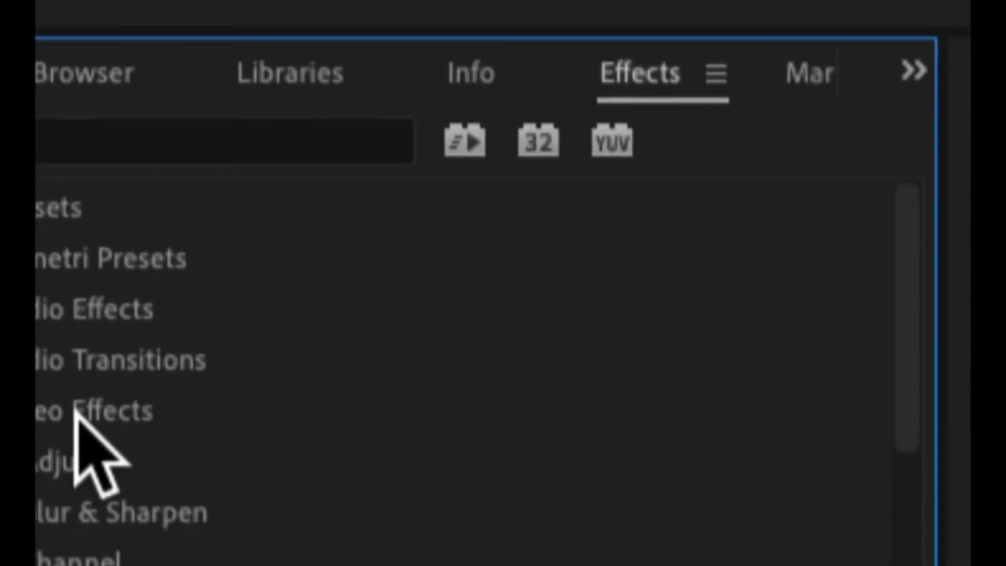
left_click(48, 434)
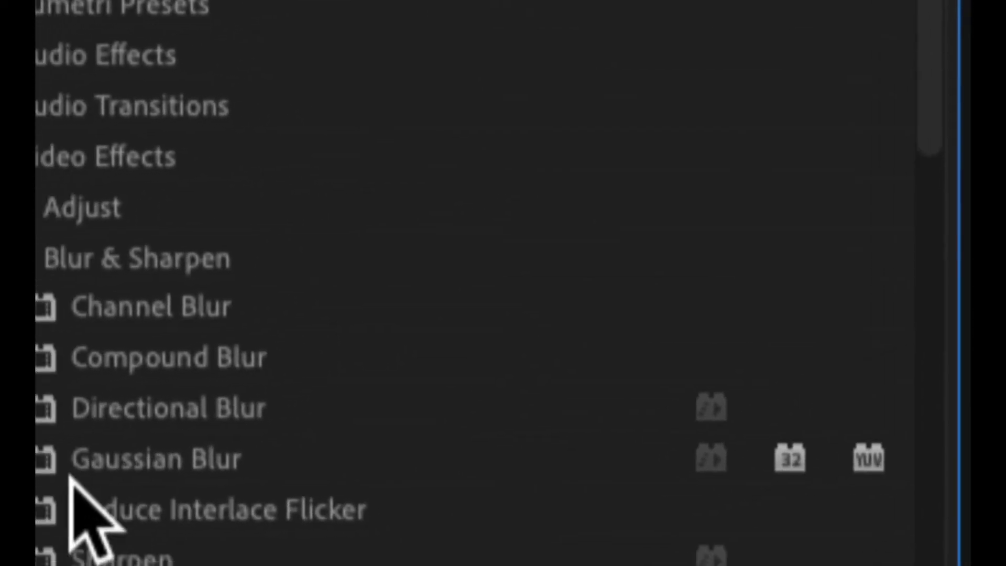
left_click(95, 462)
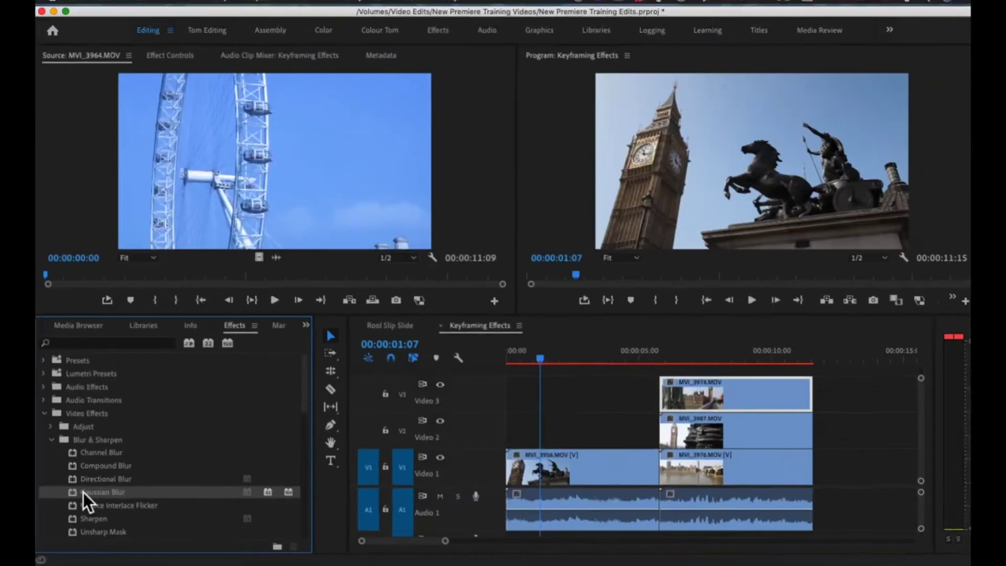
left_click_drag(83, 495, 545, 473)
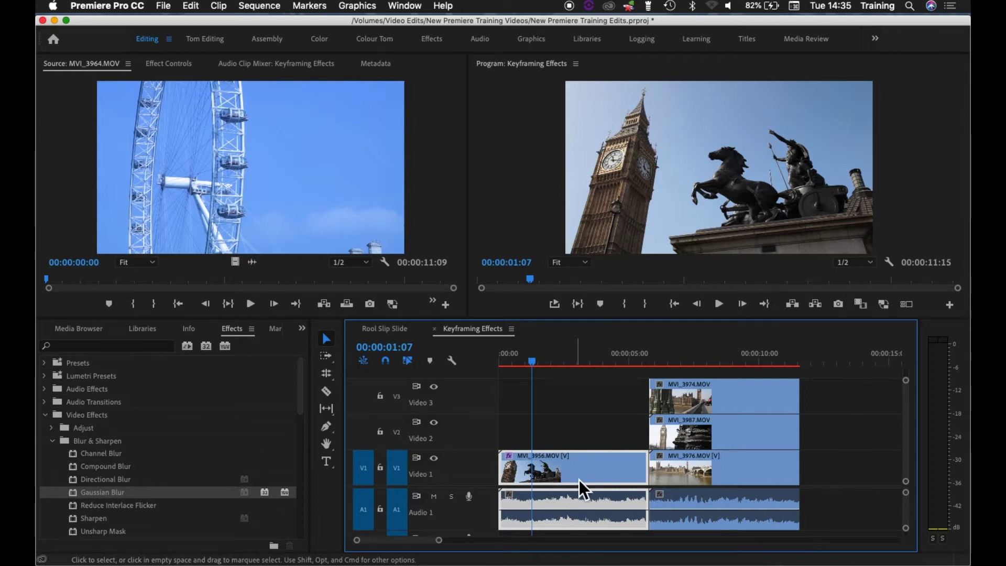
Show the effect settings of MVI_3956.MOV and widen both that area and its keyframe timeline.
left_click(167, 69)
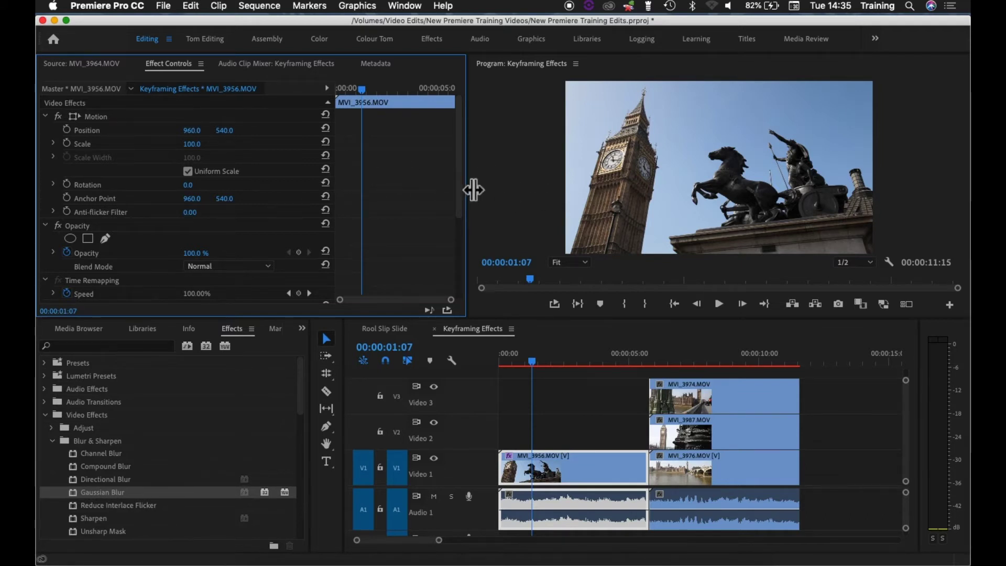
left_click_drag(473, 181, 598, 194)
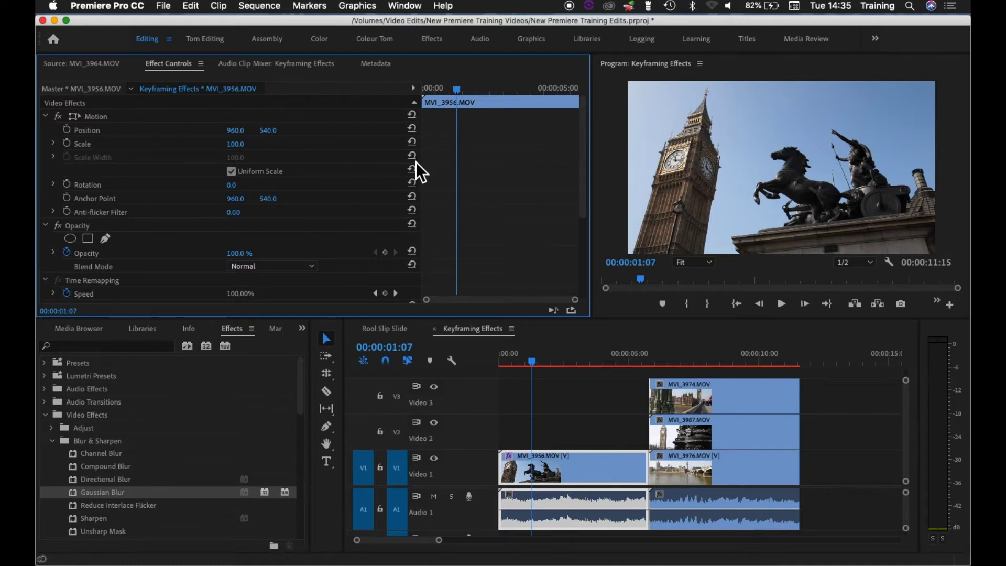
left_click_drag(426, 193, 332, 205)
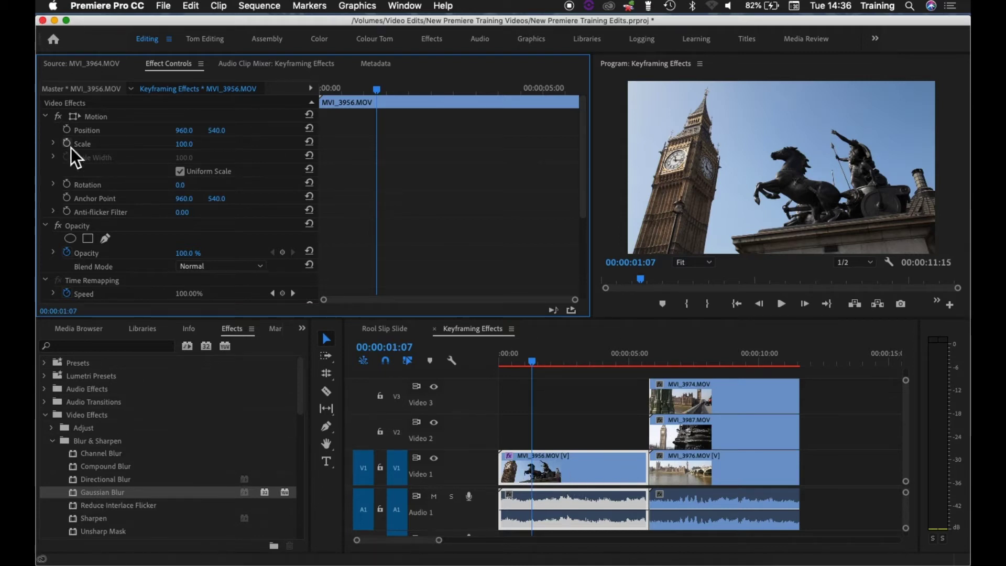
Collapse the Motion, Opacity and Time Remapping settings of MVI_3956.MOV.
left_click(48, 121)
left_click(50, 134)
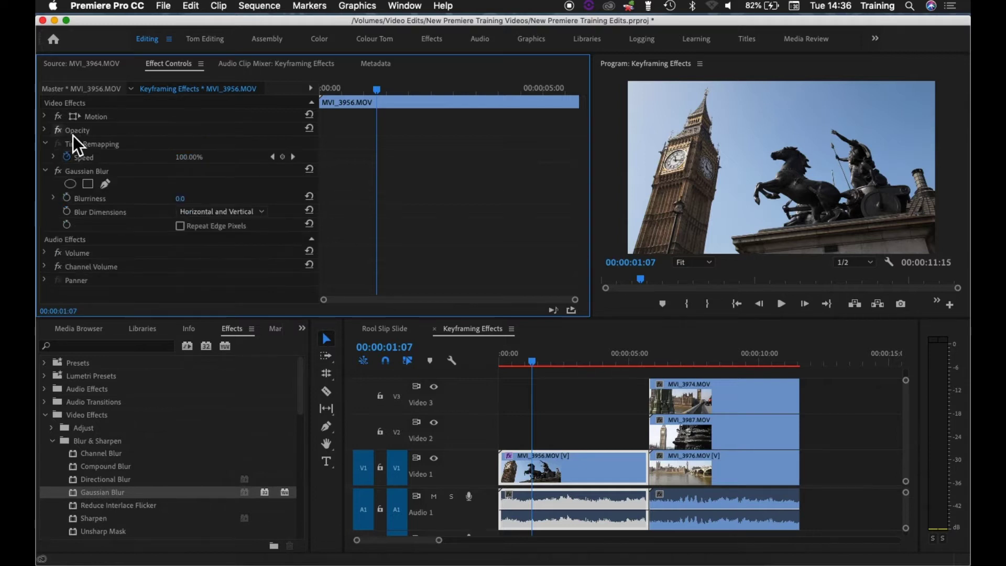
left_click(45, 145)
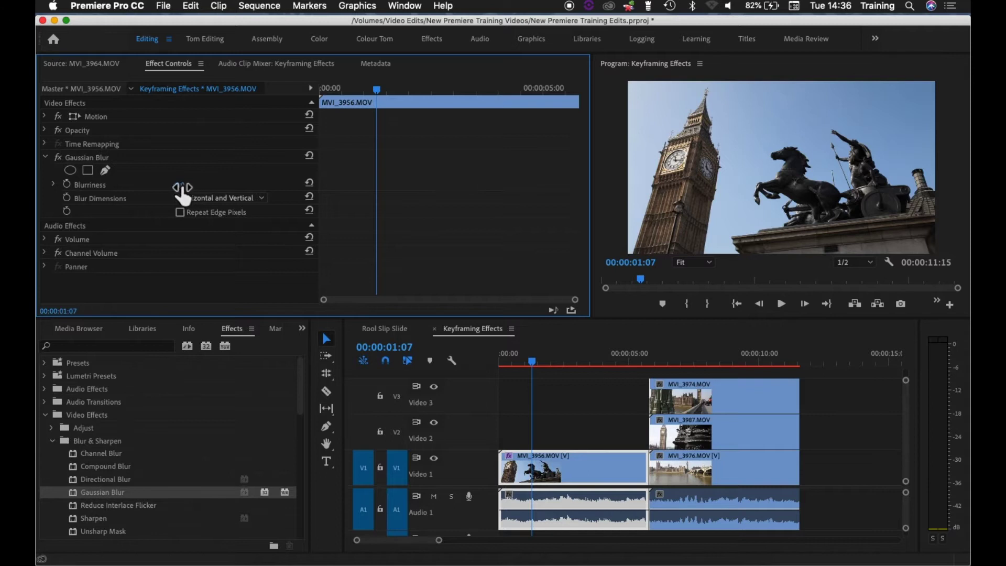
Turn on Repeat Edge Pixels for the Gaussian Blur and set its Blurriness to 100.
left_click_drag(183, 194, 283, 194)
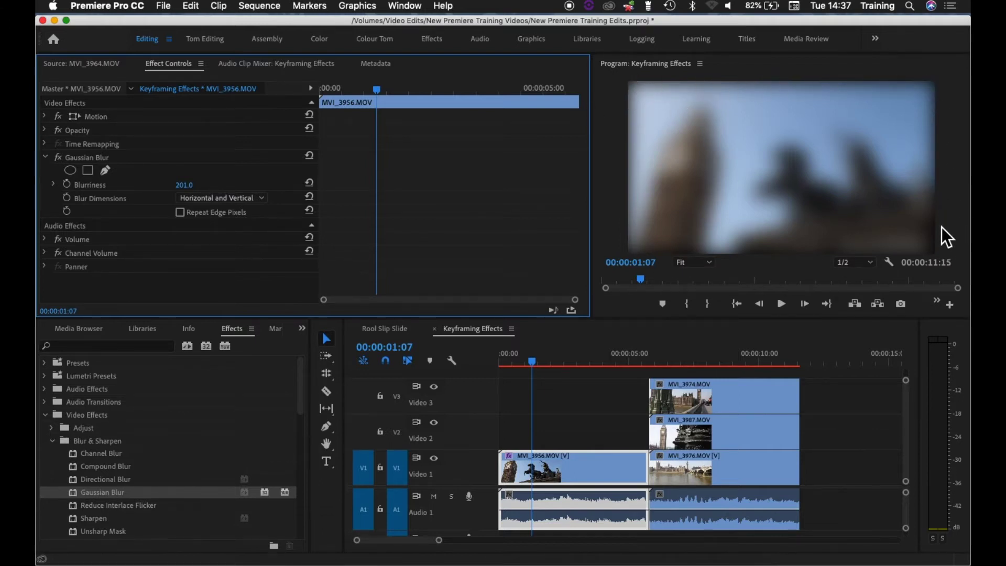
left_click(181, 214)
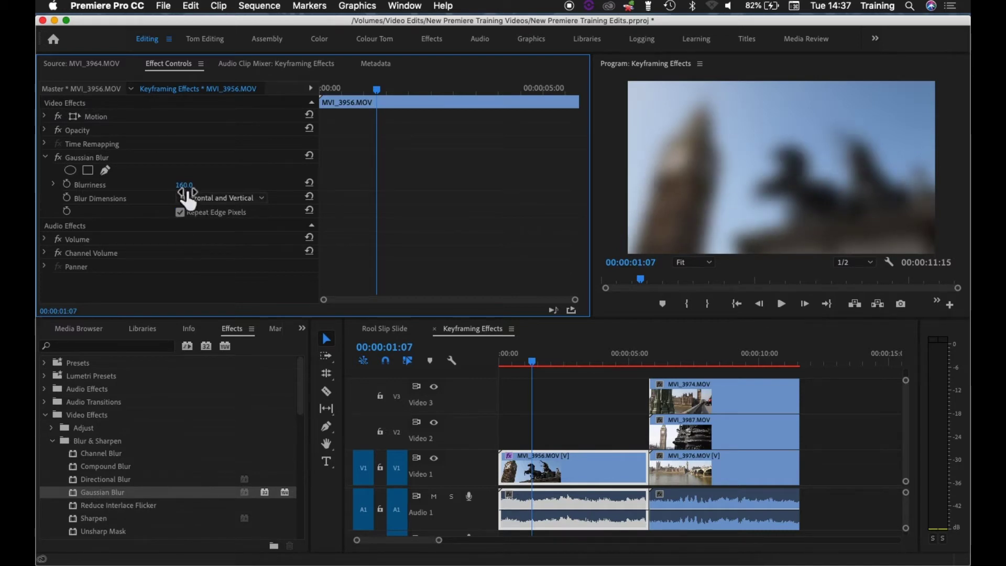
left_click(188, 186)
type("100")
key("Return")
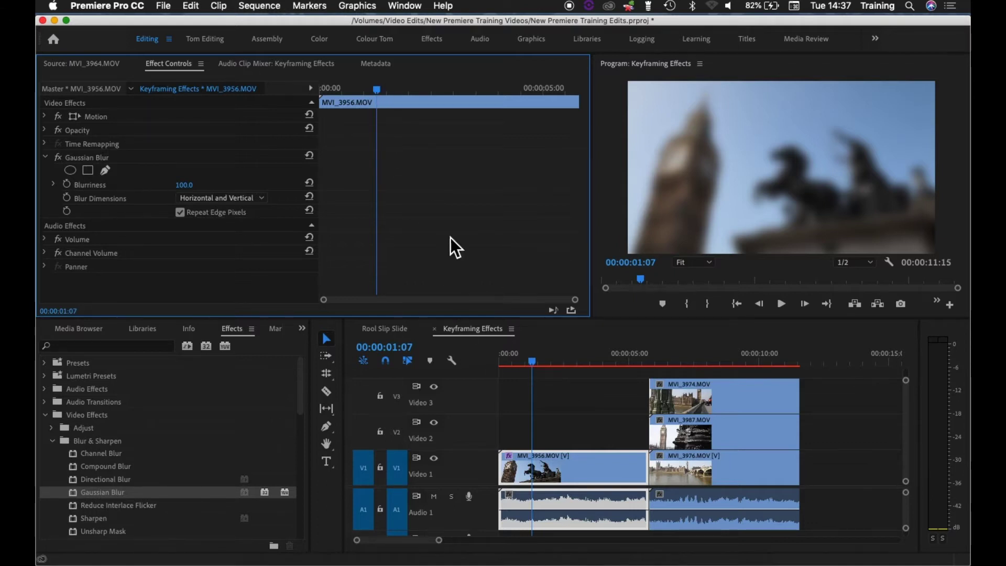
Scrub the playhead back and forth through the blurred MVI_3956.MOV clip to compare the clip and sequence timelines.
left_click_drag(534, 367, 543, 338)
left_click_drag(404, 86, 370, 86)
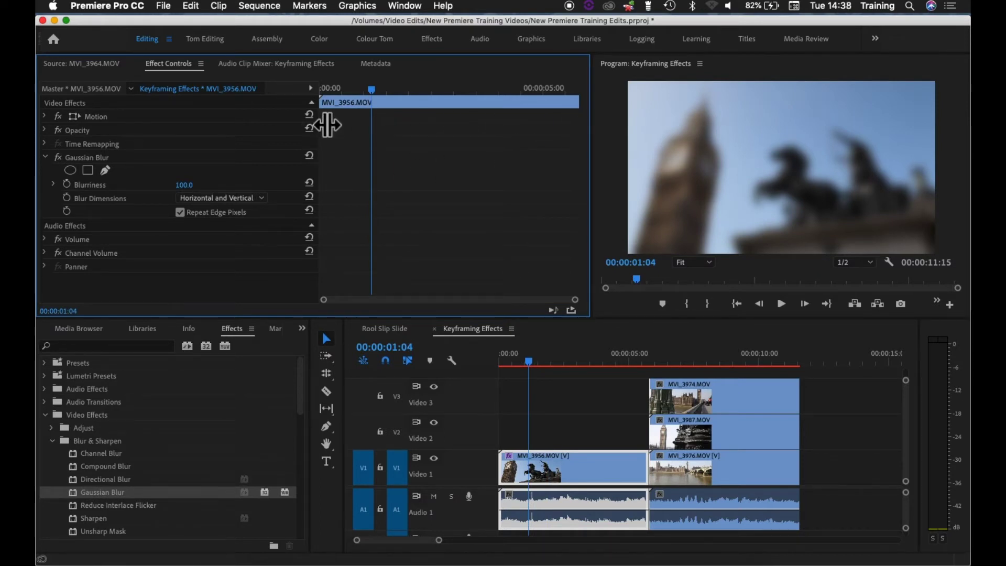
left_click_drag(388, 92, 546, 105)
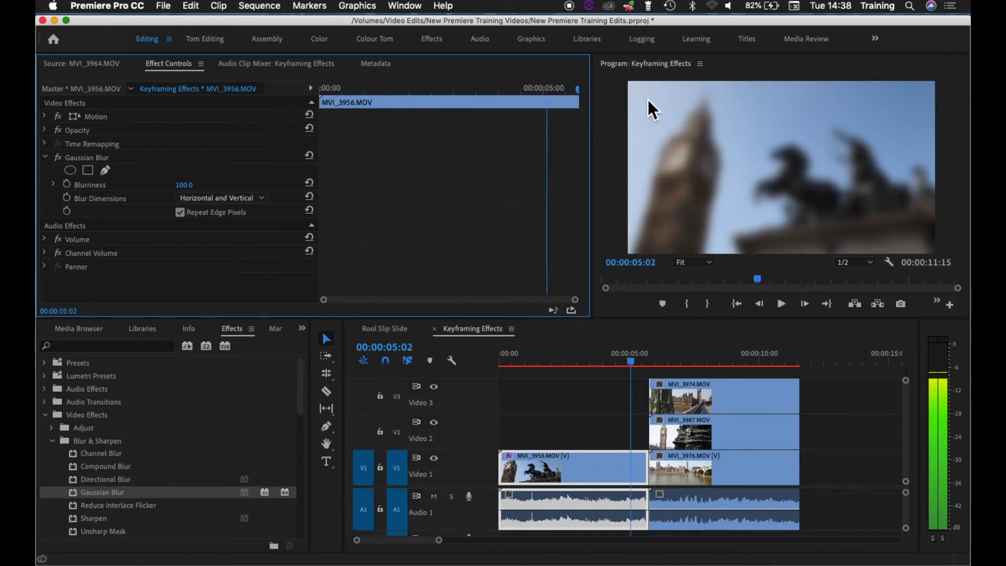
key("Down")
left_click_drag(578, 92, 376, 88)
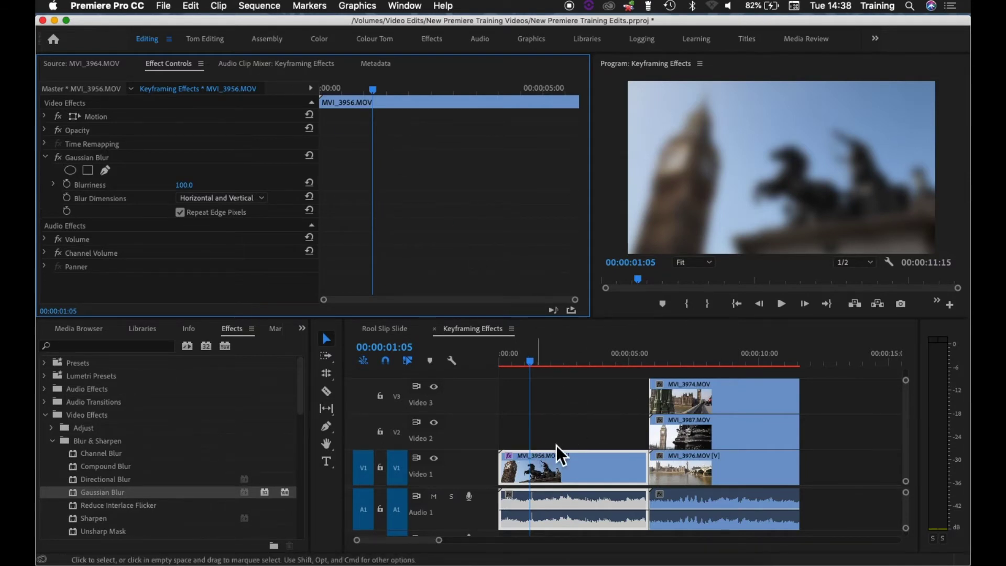
mouse_move(574, 362)
left_mouse_down()
mouse_move(583, 361)
mouse_move(518, 360)
mouse_move(561, 359)
left_mouse_up()
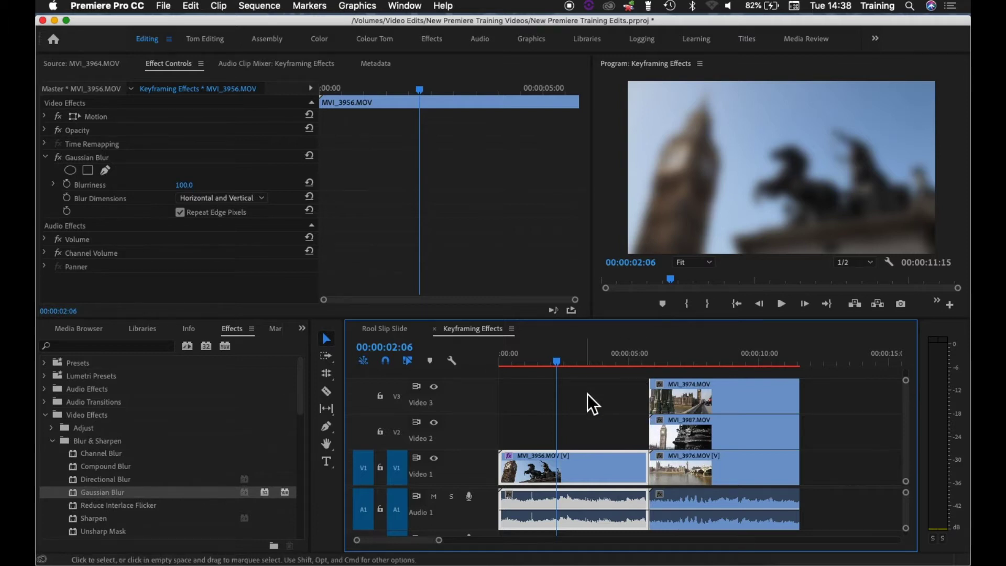
Move the MVI_3974.MOV clip on Video 3 earlier, scrub ahead of it, and return the clip to its original position.
left_click_drag(681, 408, 614, 408)
left_click_drag(561, 358, 577, 359)
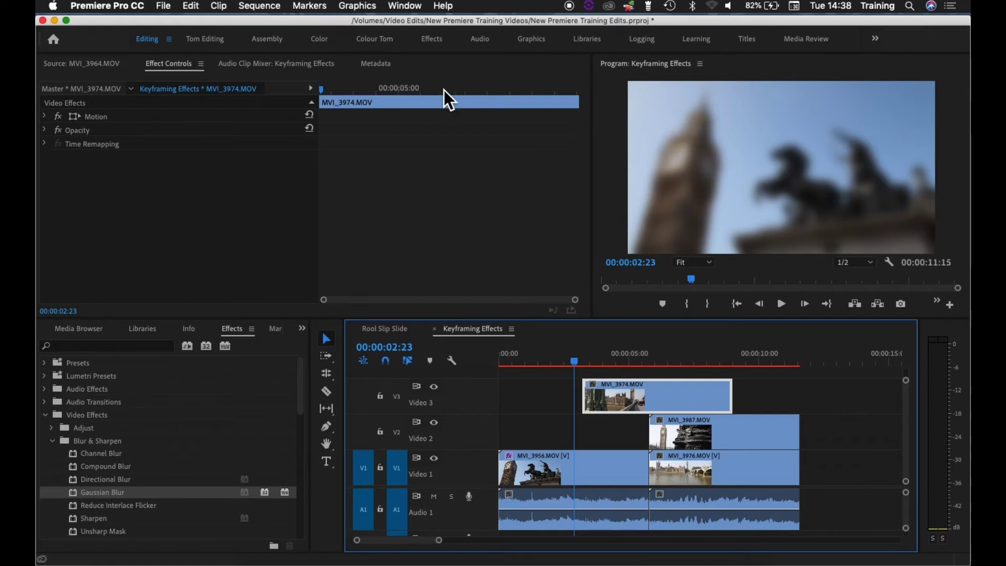
left_click(564, 479)
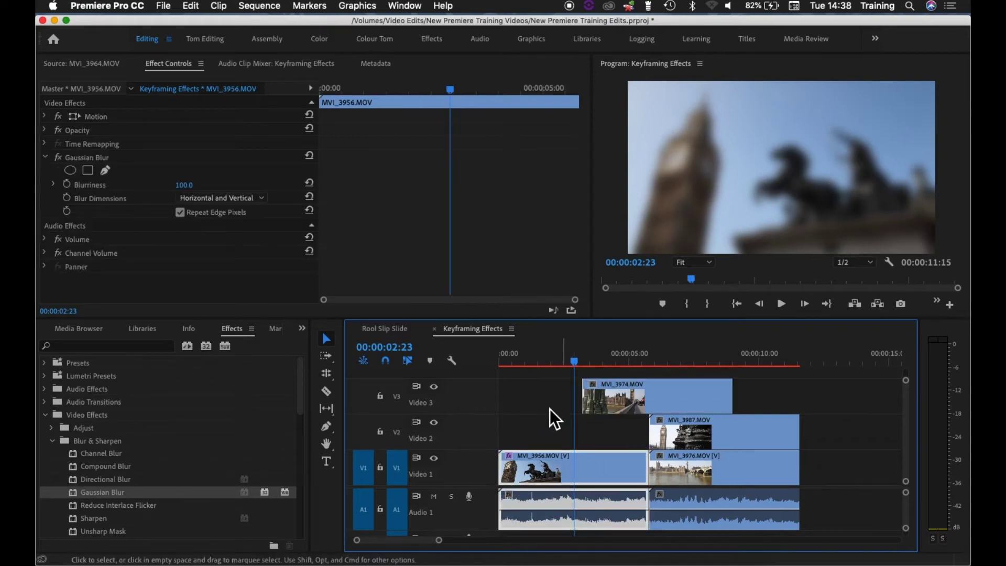
mouse_move(576, 362)
left_mouse_down()
mouse_move(559, 359)
mouse_move(585, 359)
left_mouse_up()
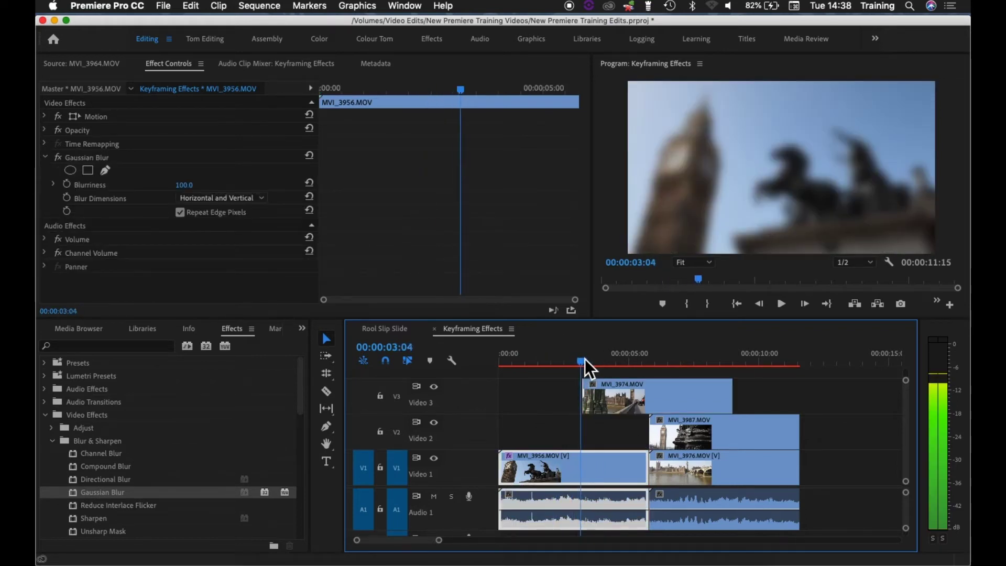
left_click_drag(618, 399, 687, 401)
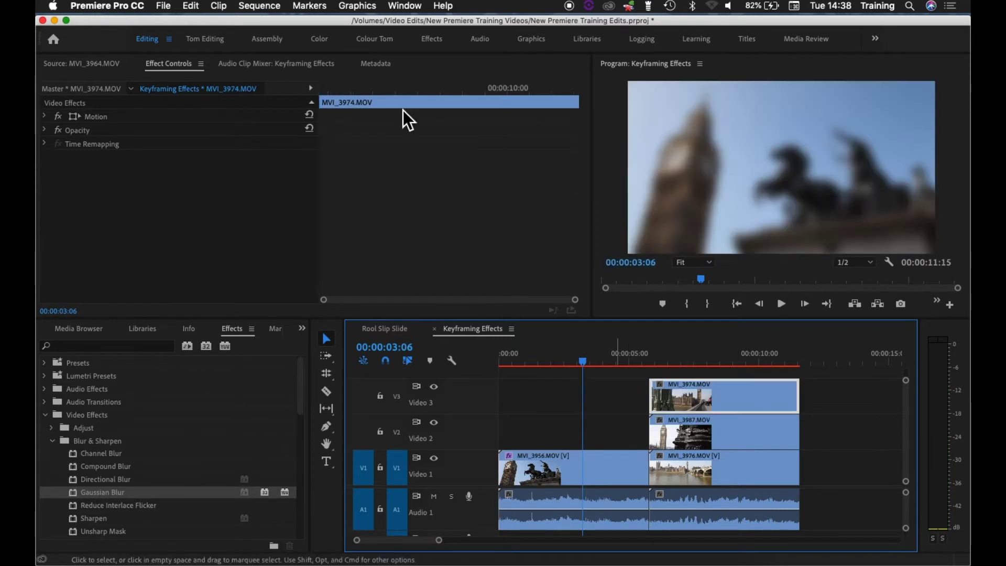
Scrub through MVI_3974.MOV and jump the sequence playhead to timecode 00:00:05:00.
left_click_drag(461, 91, 432, 81)
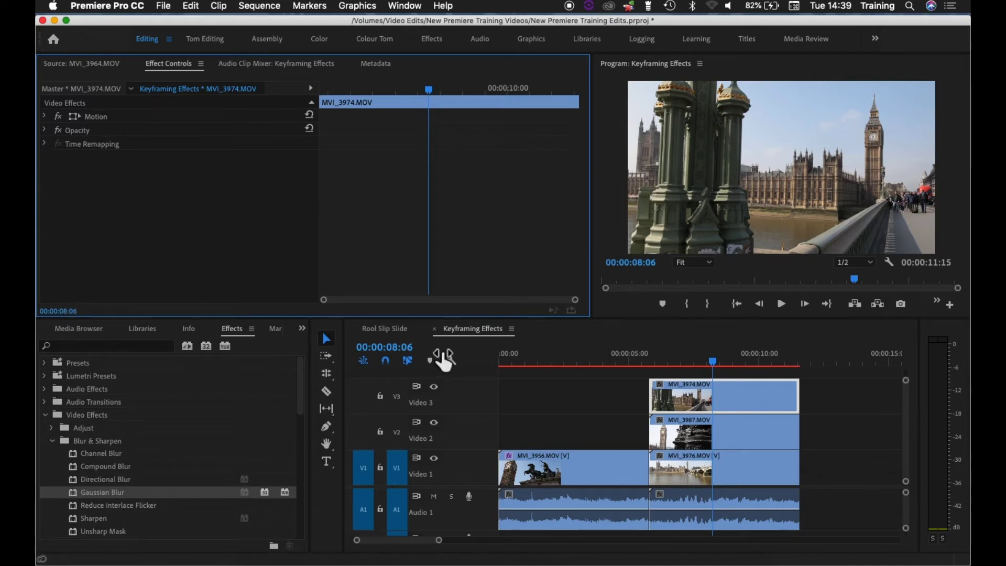
left_click(392, 350)
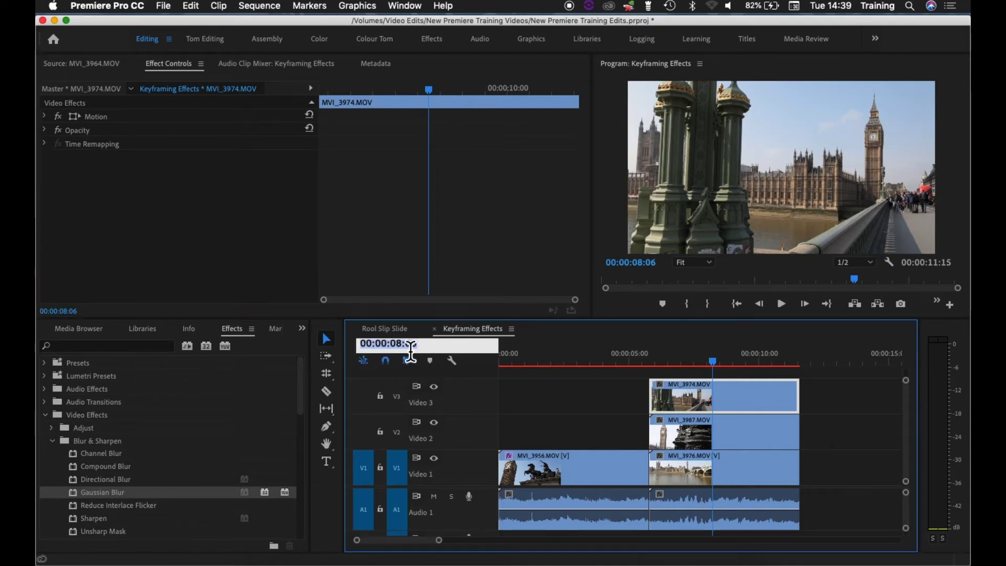
key("BackSpace")
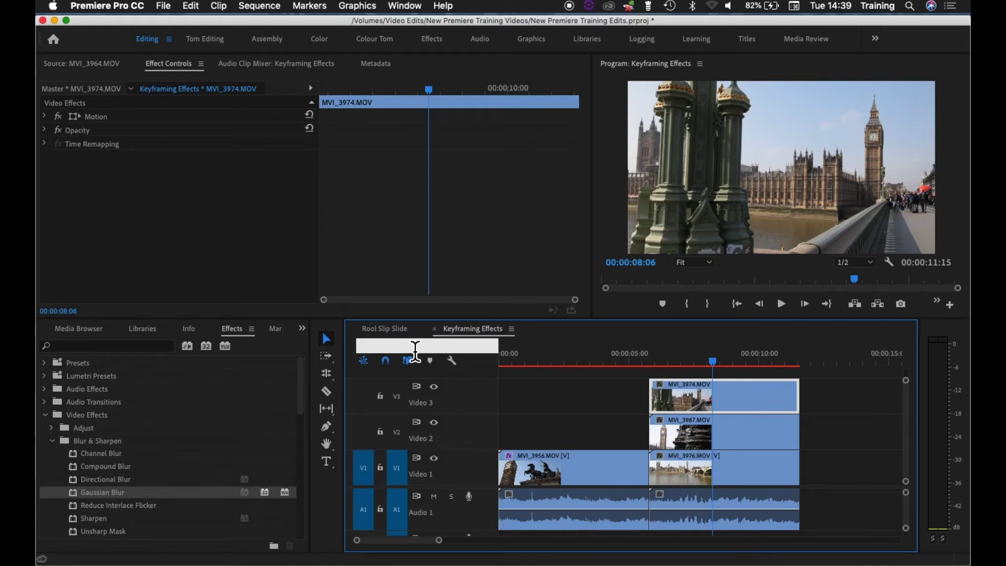
type("5")
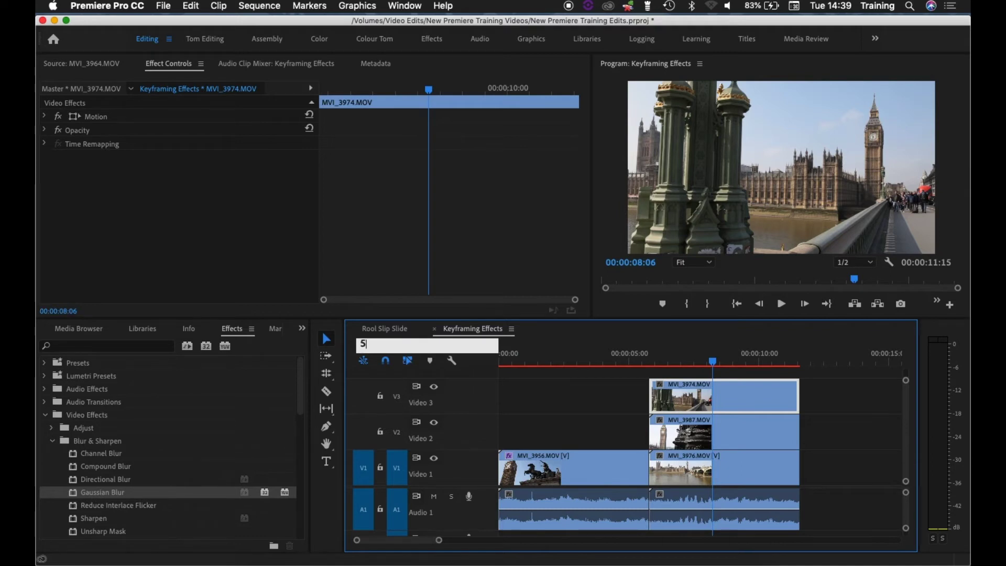
type("00")
key("Return")
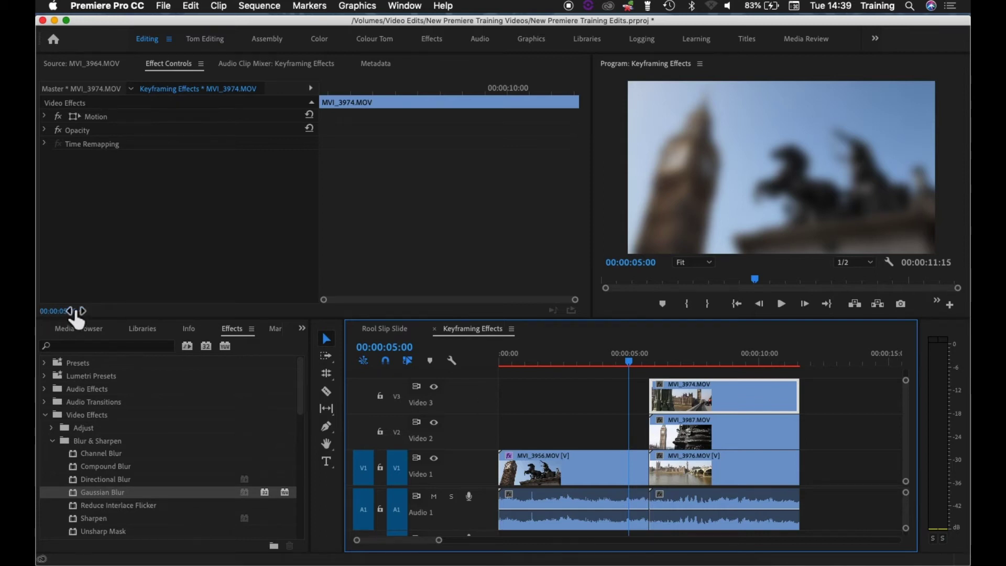
Jump the playhead to 00:00:03:00 using the timecode in the effect settings.
left_click(60, 312)
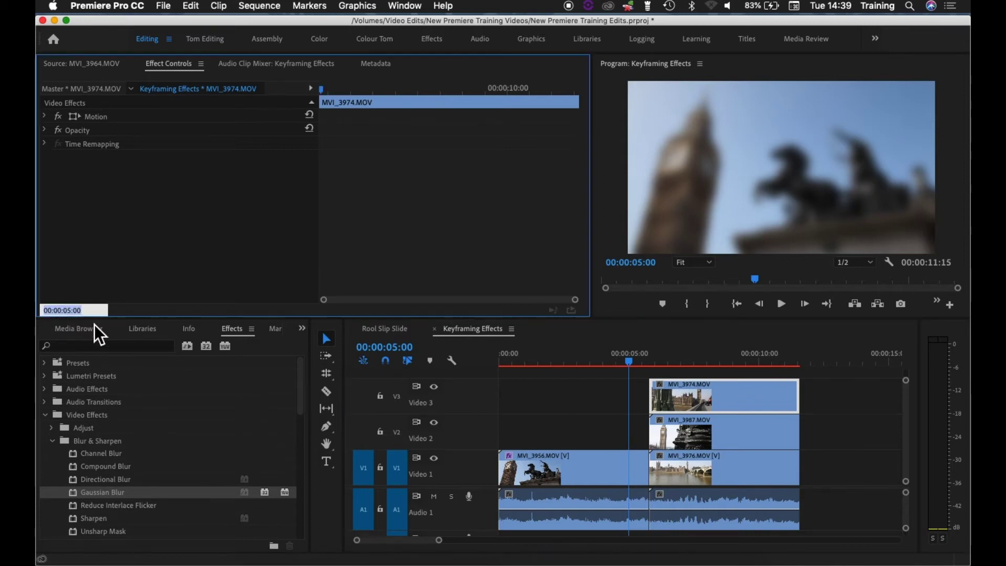
type("3")
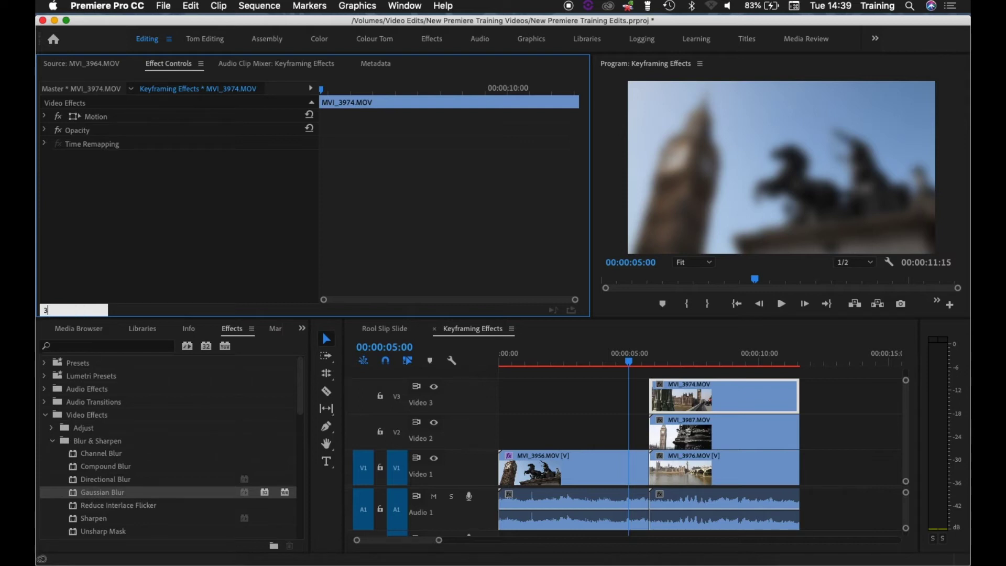
type("00")
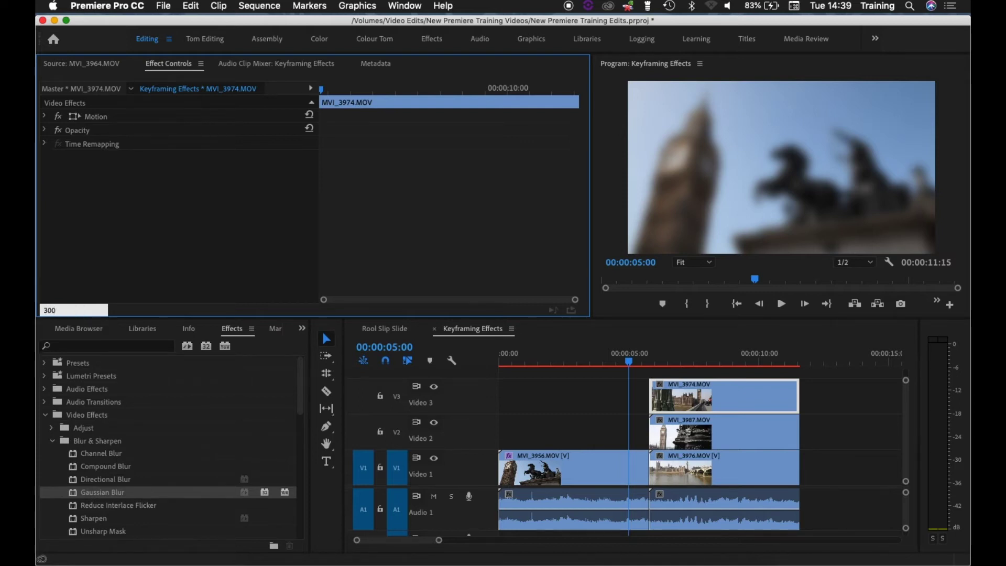
key("Return")
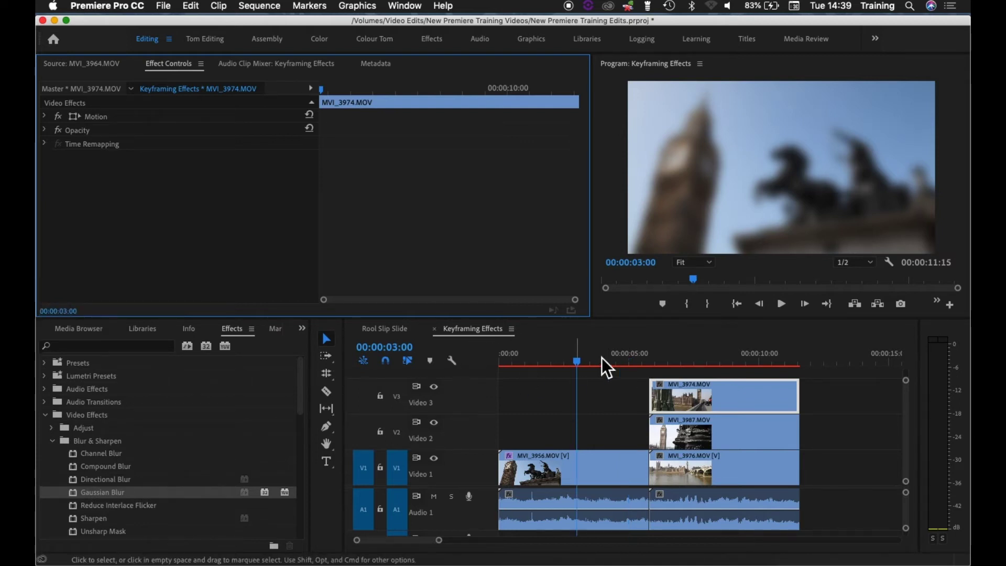
Start keyframing the Gaussian Blur's Blurriness on MVI_3956.MOV with a first keyframe at 00:00:00:01.
mouse_move(580, 356)
left_mouse_down()
mouse_move(552, 357)
mouse_move(570, 356)
left_mouse_up()
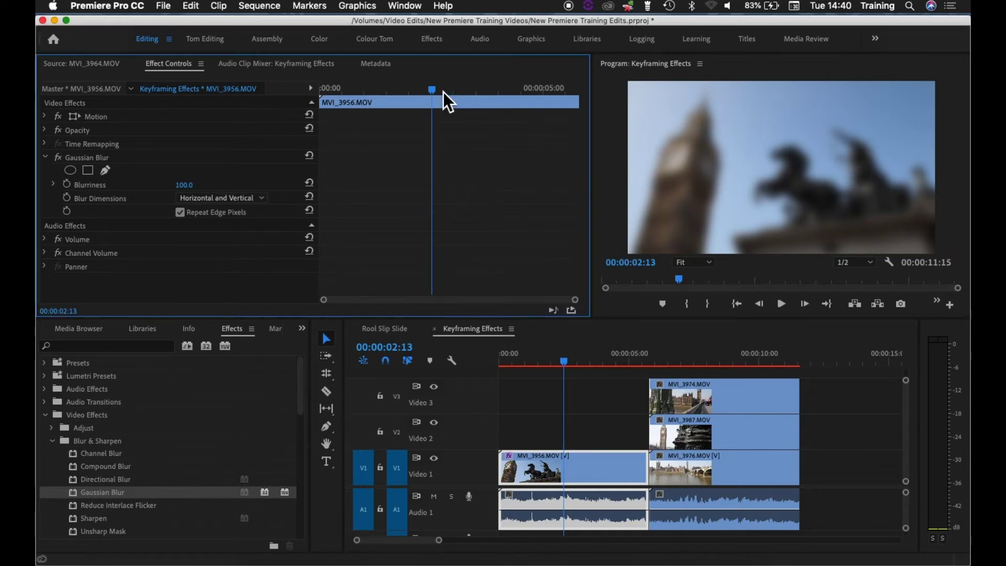
left_click_drag(429, 92, 316, 91)
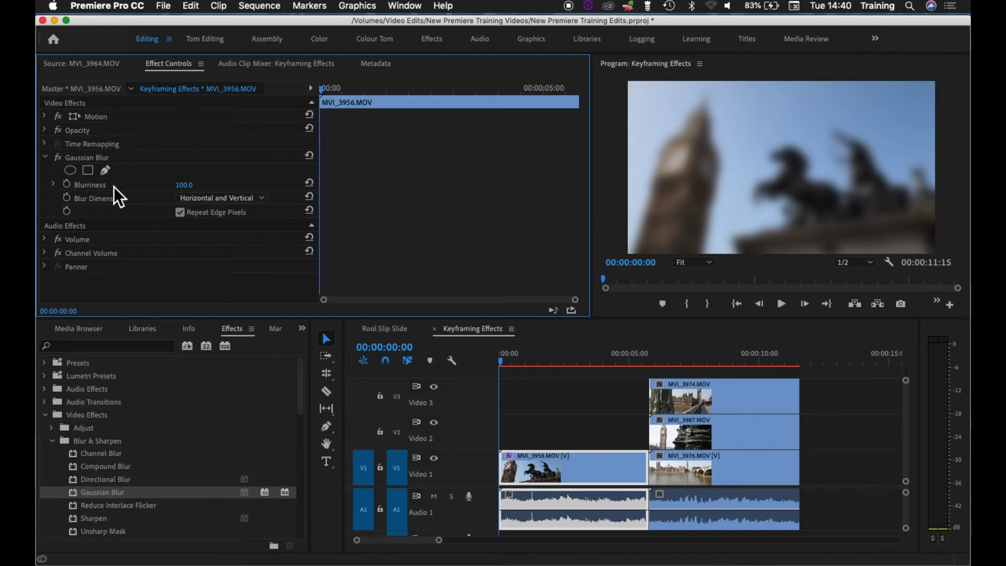
key("Right")
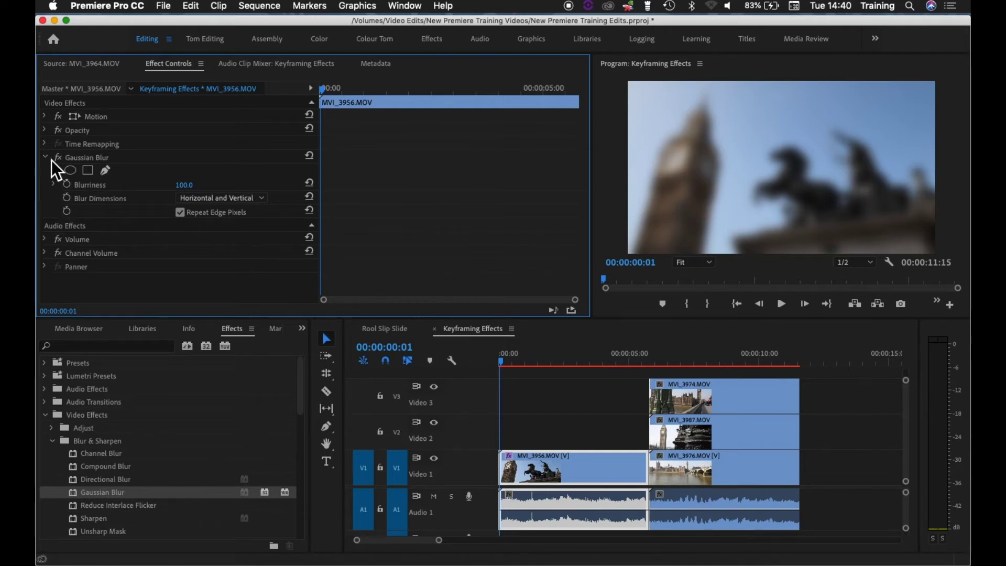
left_click(45, 117)
left_click(68, 187)
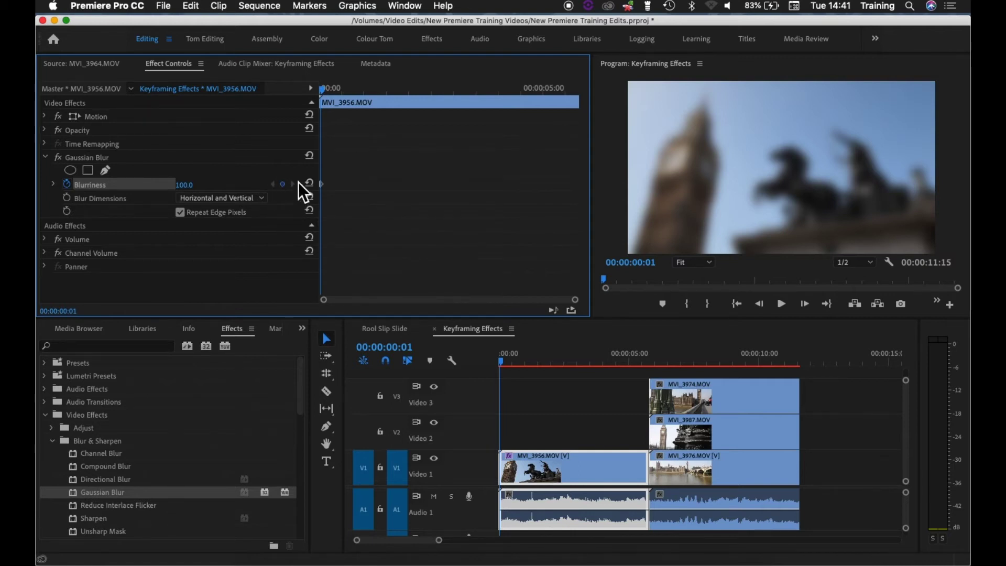
Select the first Blurriness keyframe and shift it to the very start of MVI_3956.MOV at 00:00:00:00.
left_click(361, 89)
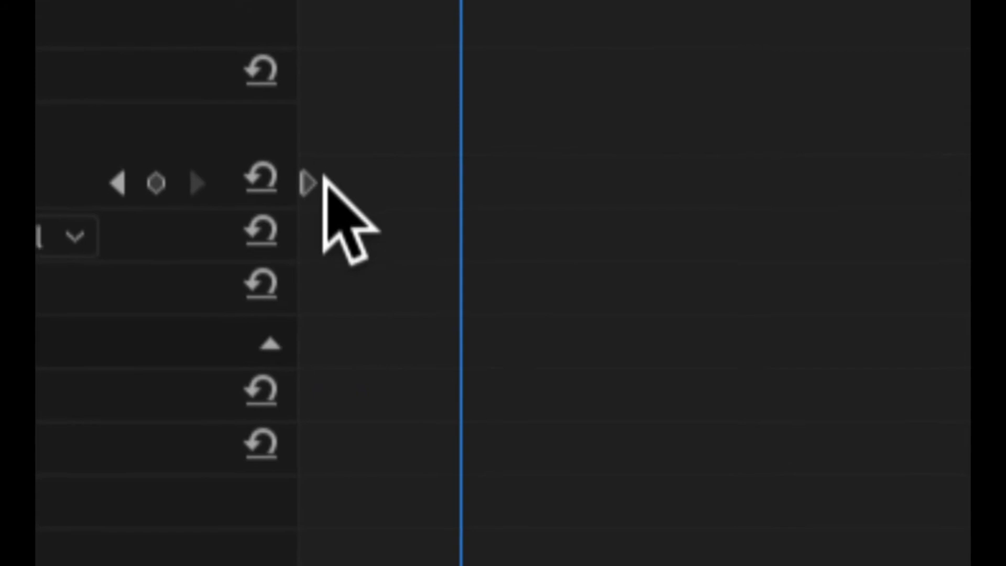
left_click(308, 183)
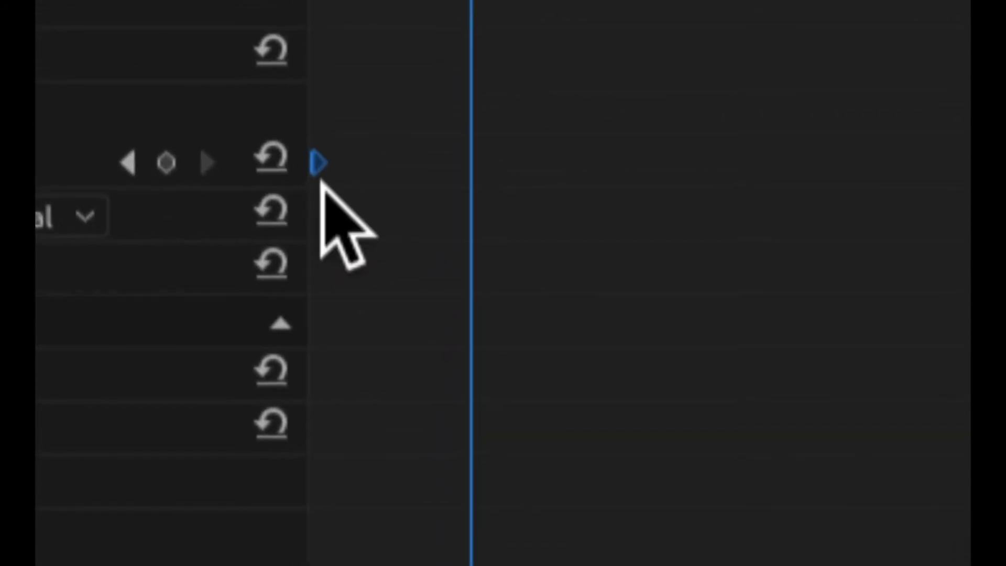
mouse_move(316, 164)
left_mouse_down()
mouse_move(358, 163)
mouse_move(334, 156)
mouse_move(321, 178)
left_mouse_up()
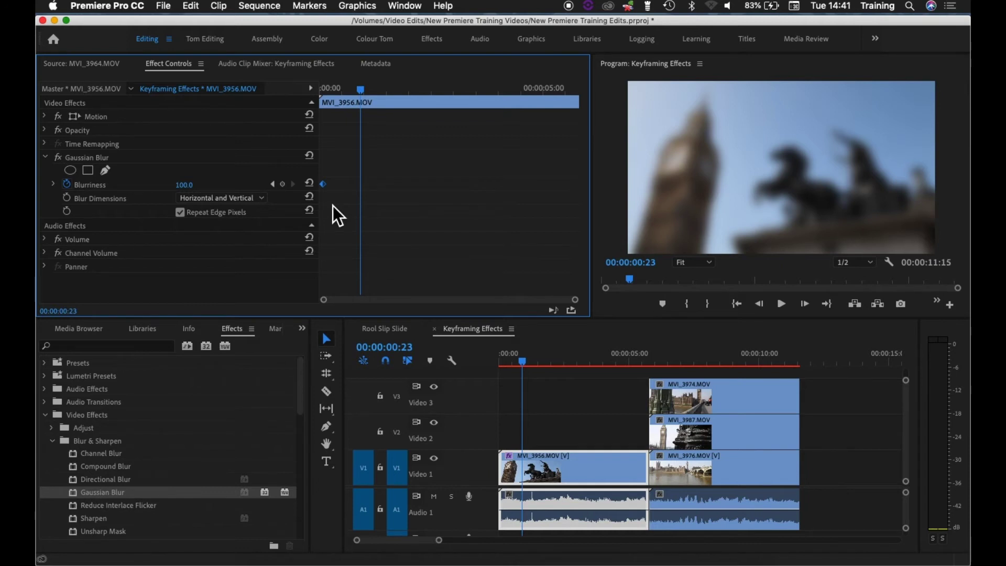
key("Home")
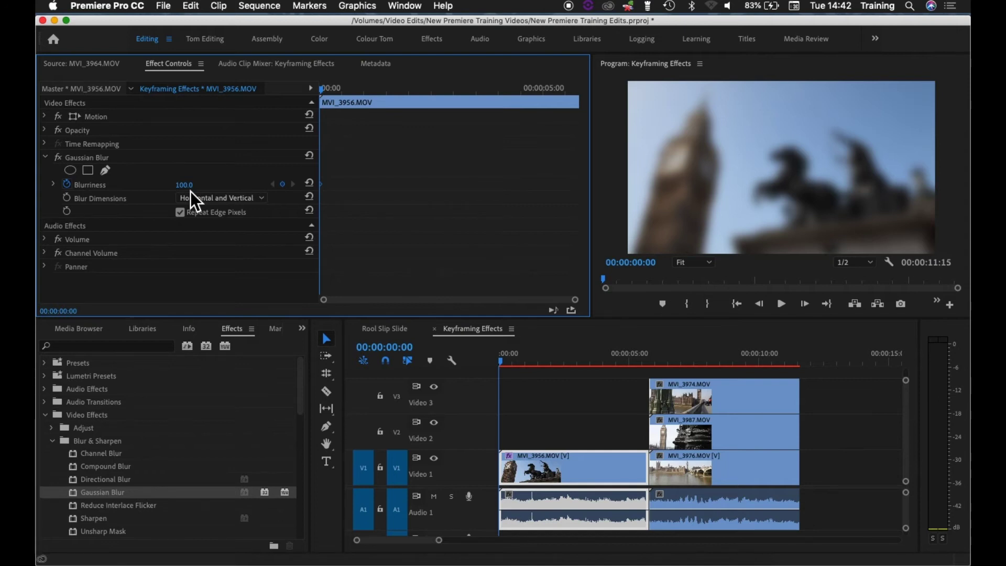
Add a second Blurriness keyframe with a value of 0 at 00:00:03:00.
left_click_drag(322, 90, 371, 90)
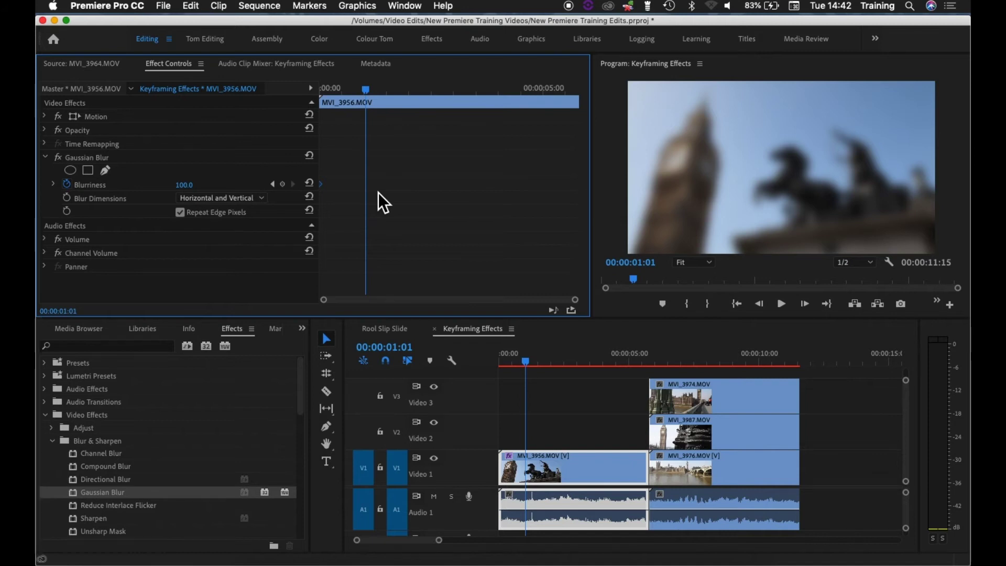
left_click_drag(373, 92, 458, 105)
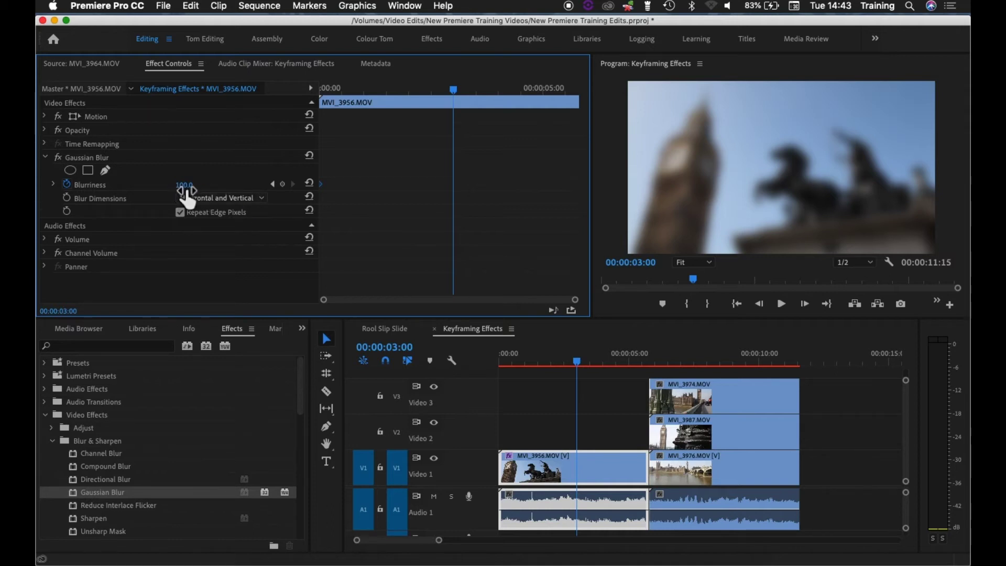
left_click(199, 188)
type("0")
key("Return")
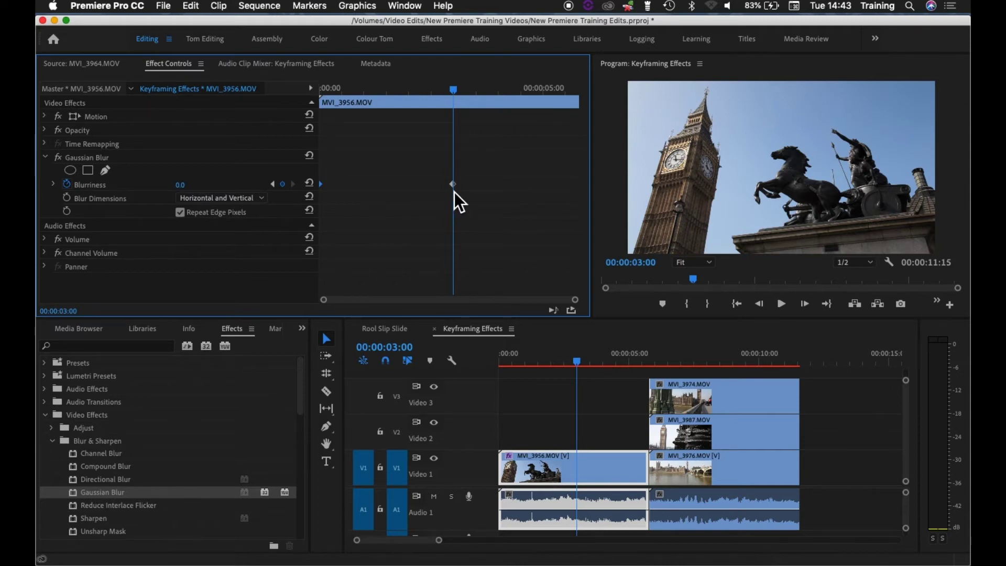
Play the sequence from the start to preview the blur clearing between the two keyframes.
left_click_drag(407, 89, 301, 99)
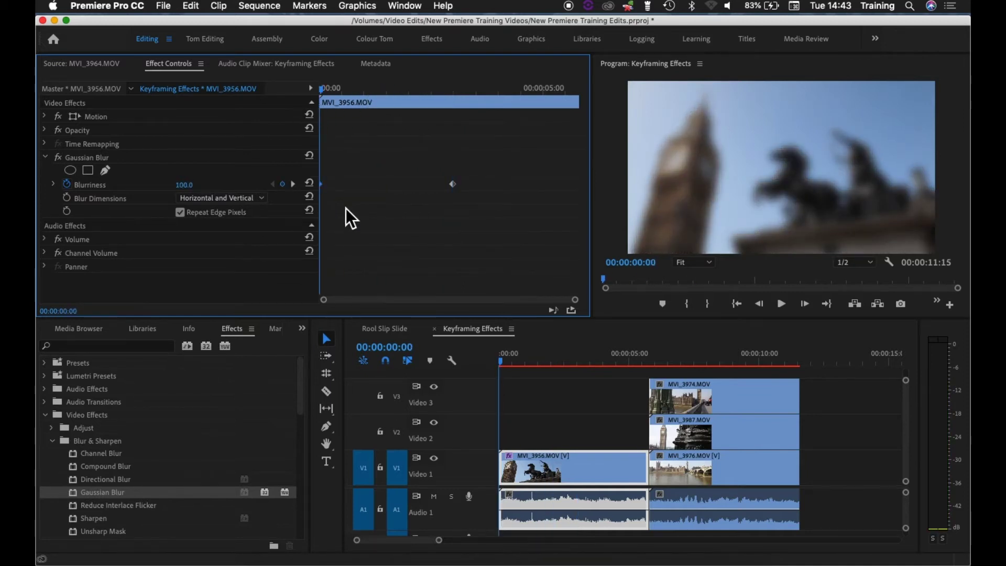
key("space")
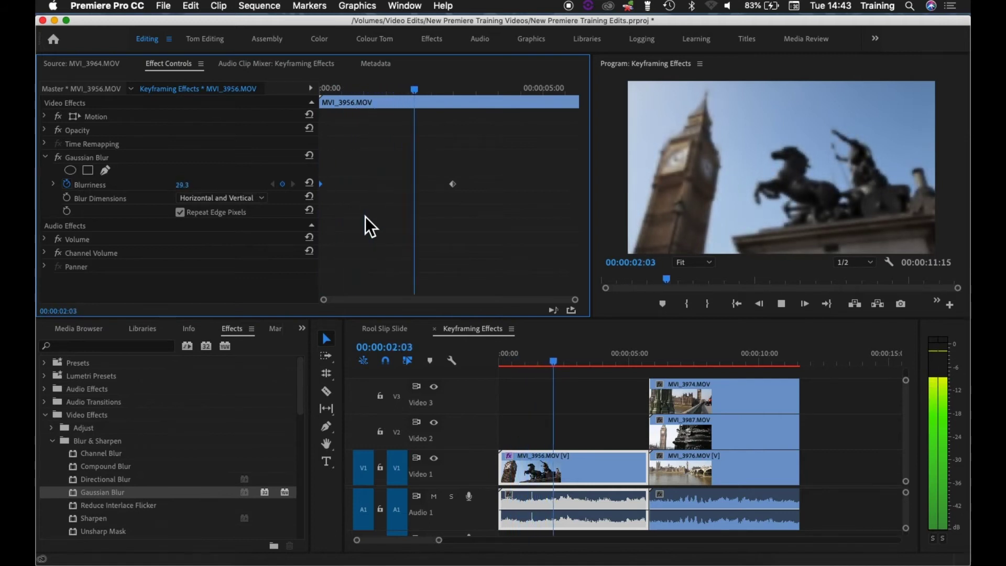
key("space")
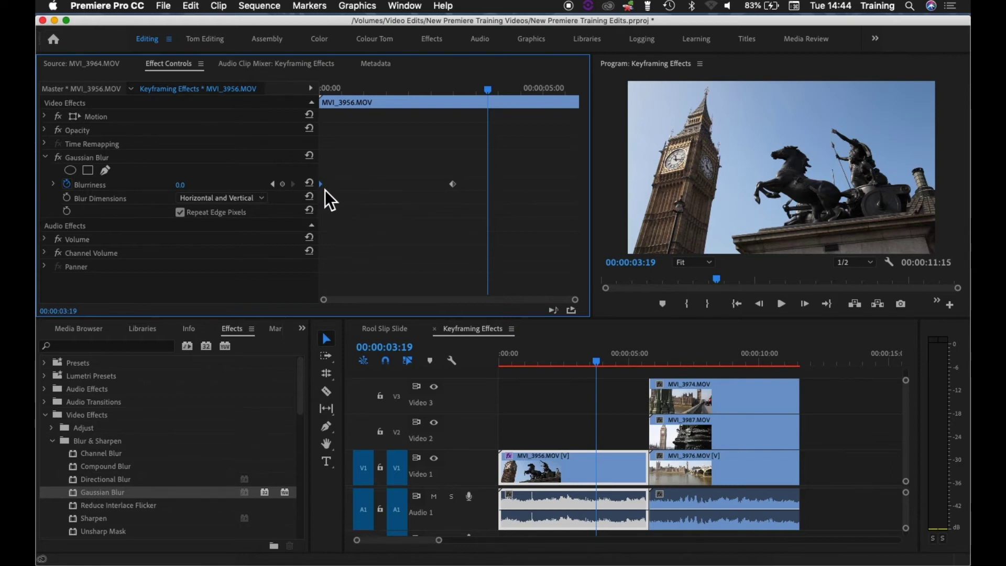
Move the first Blurriness keyframe to 00:00:01:00 and preview the animation from the start of the clip.
left_click_drag(331, 90, 366, 93)
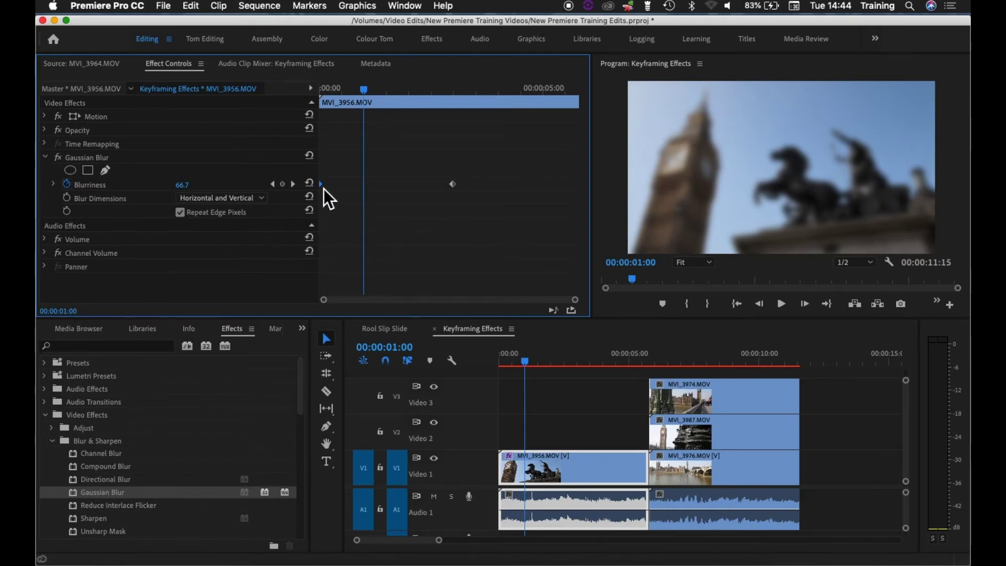
left_click_drag(323, 188, 366, 186)
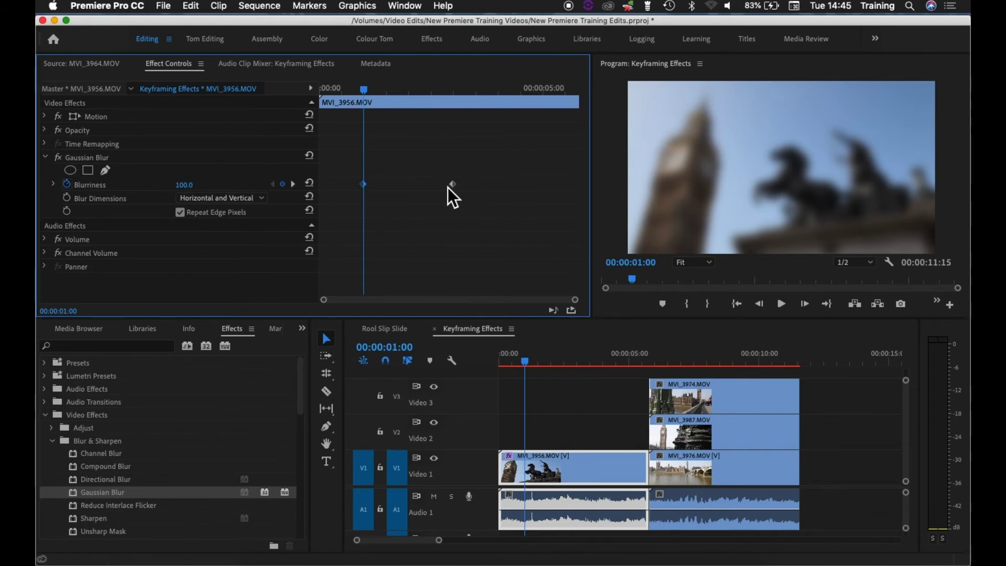
left_click_drag(353, 92, 306, 89)
key("space")
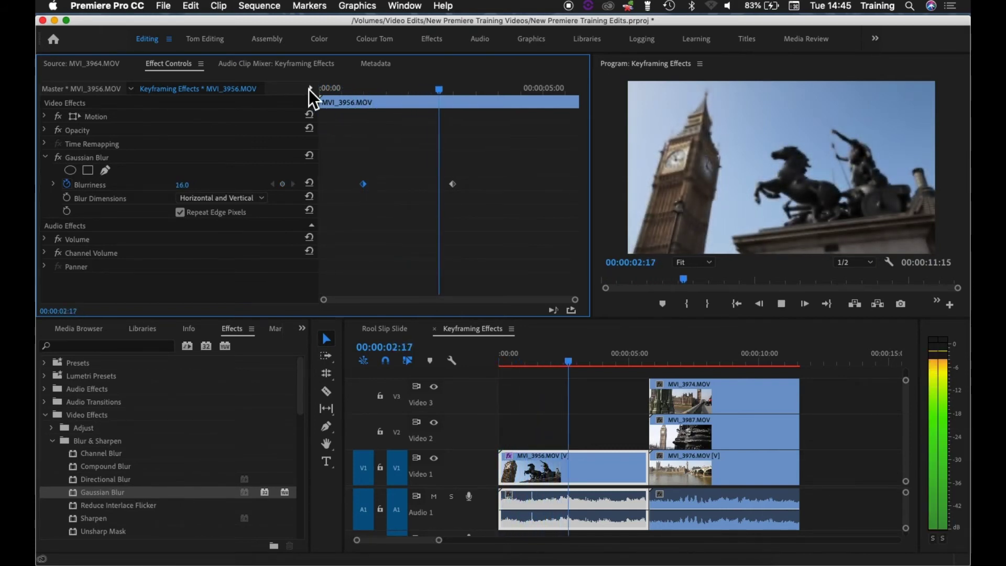
left_click(322, 87)
key("space")
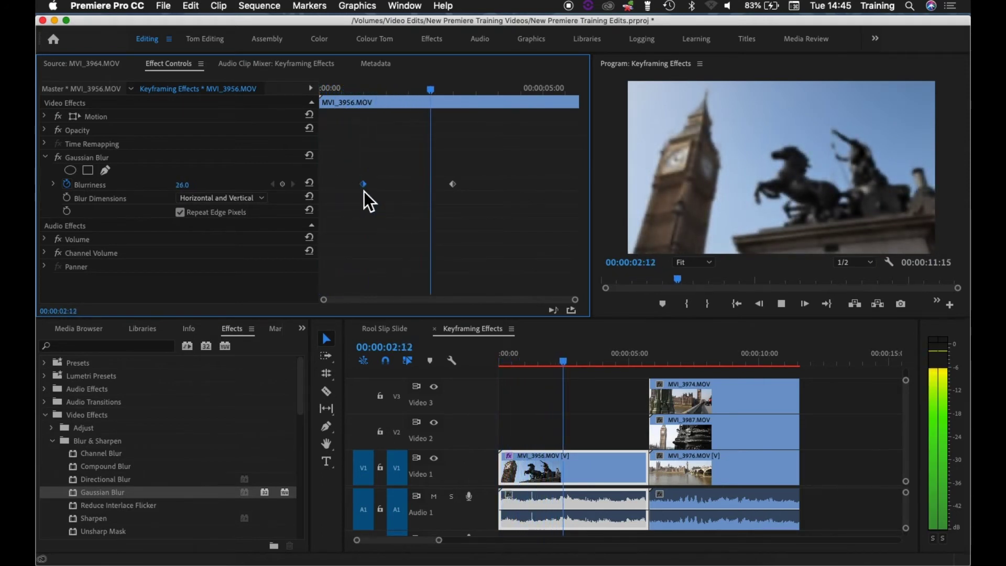
key("space")
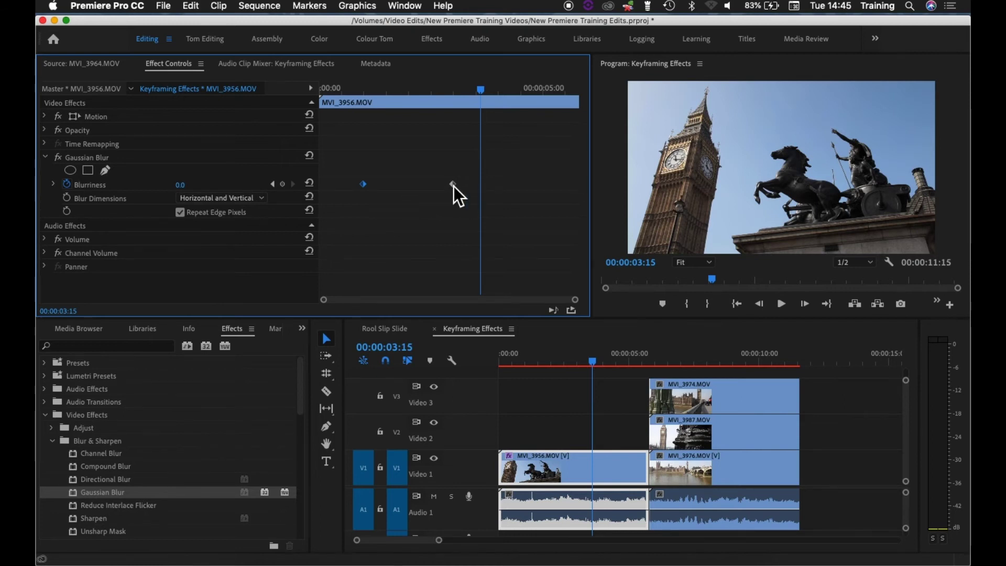
Move the second Blurriness keyframe, the one with a value of 0, to 00:00:02:00.
left_click_drag(364, 93, 410, 96)
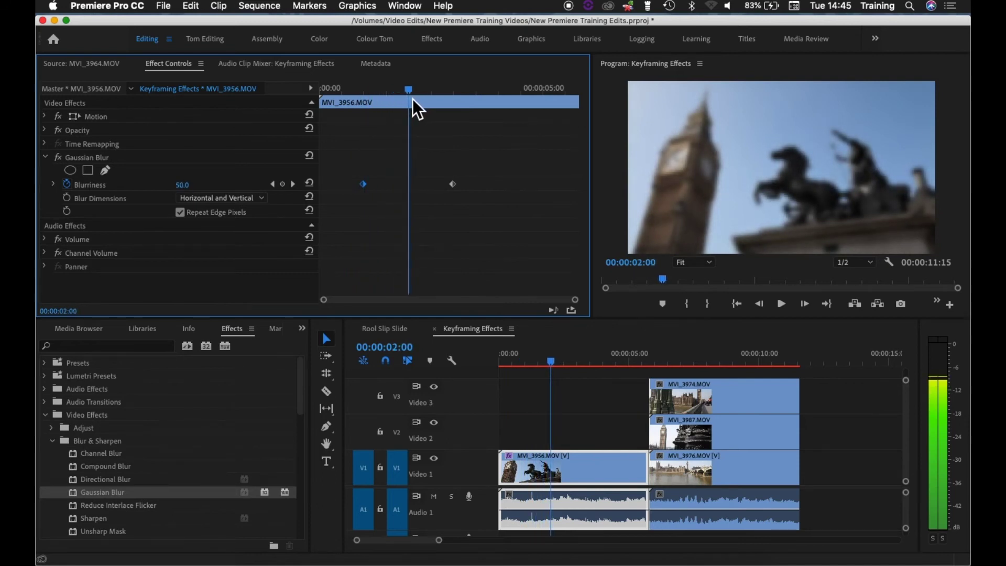
key("Left")
key("Right")
left_click_drag(455, 187, 414, 191)
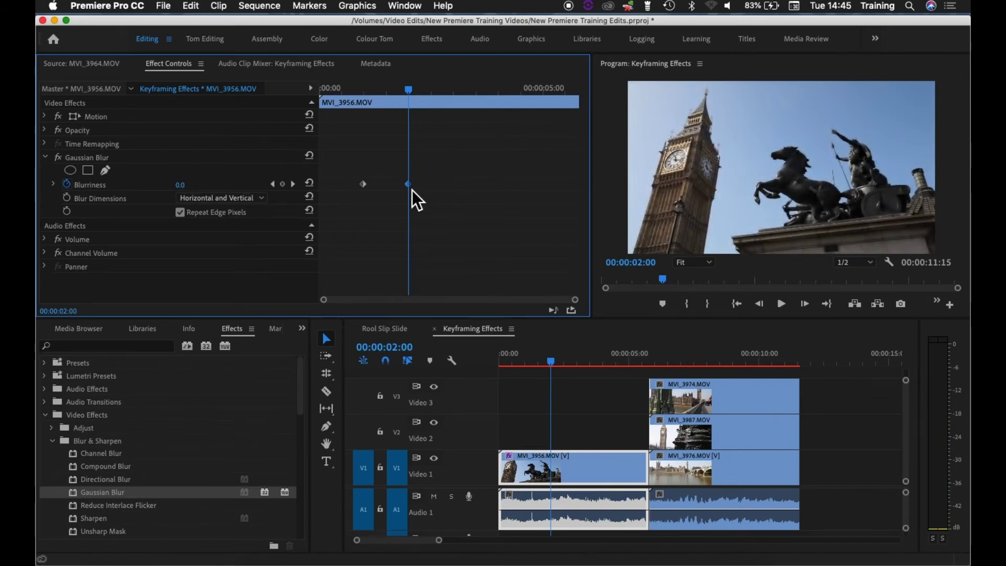
Play the clip from its beginning to check the speed of the shortened blur transition.
key("Home")
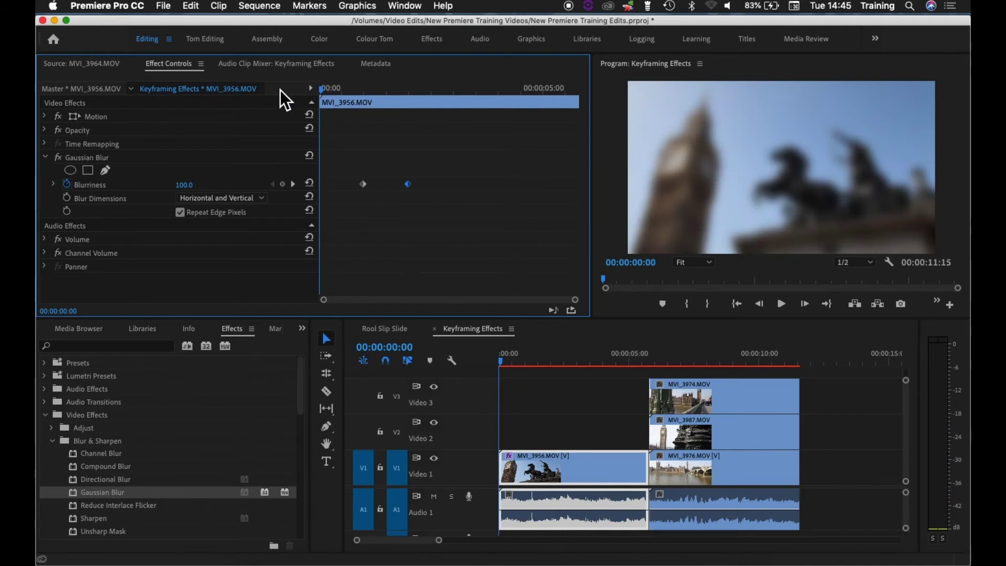
key("space")
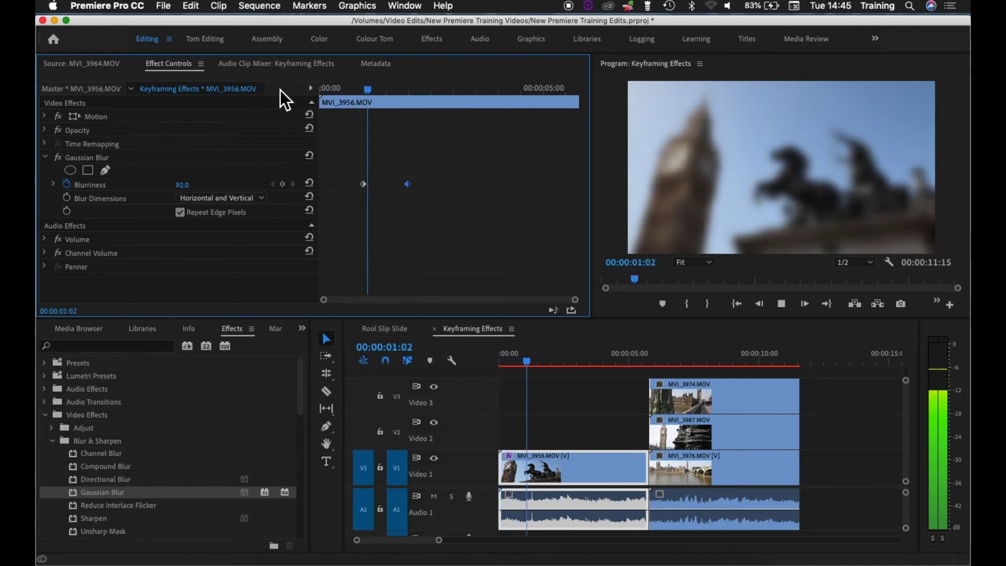
key("space")
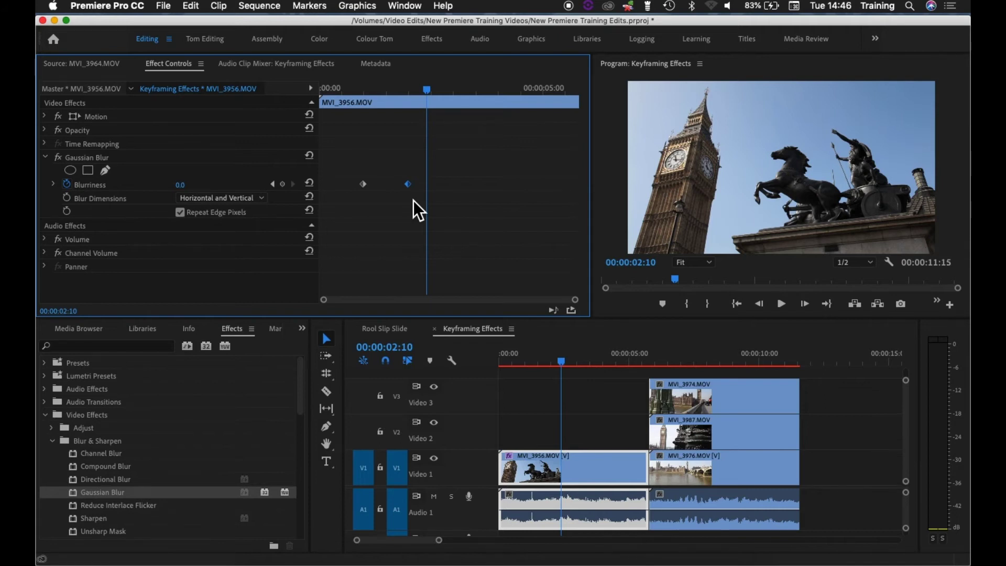
Add a third Blurriness keyframe with a value of 100 at 00:00:04:24.
mouse_move(395, 94)
left_mouse_down()
mouse_move(417, 98)
mouse_move(410, 103)
left_mouse_up()
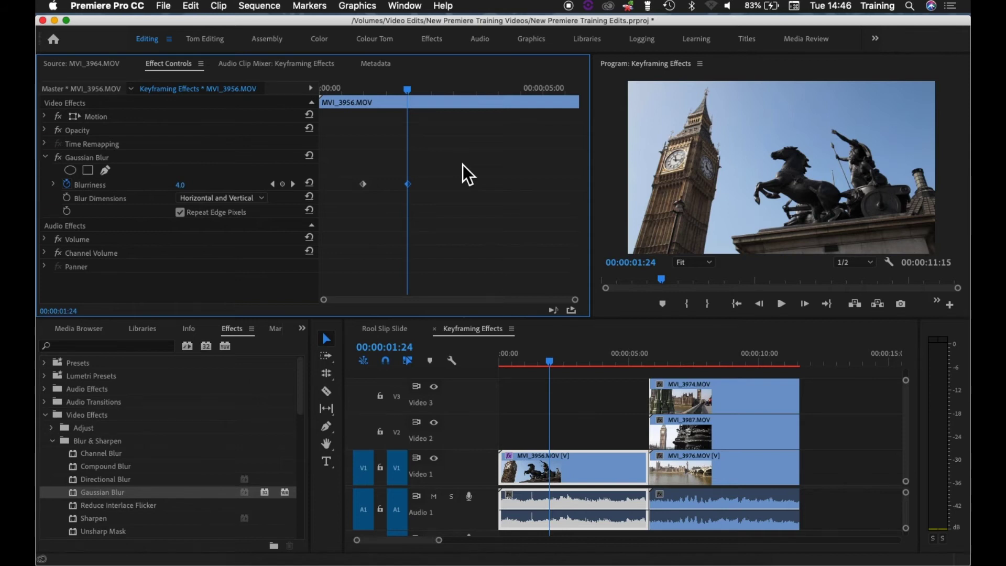
left_click_drag(426, 92, 545, 91)
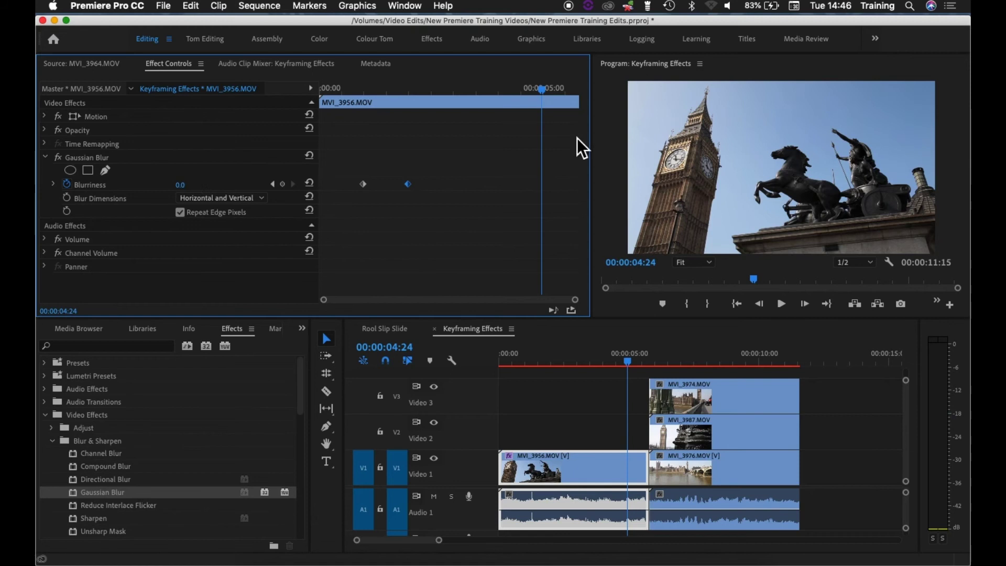
left_click(180, 185)
type("100")
key("Return")
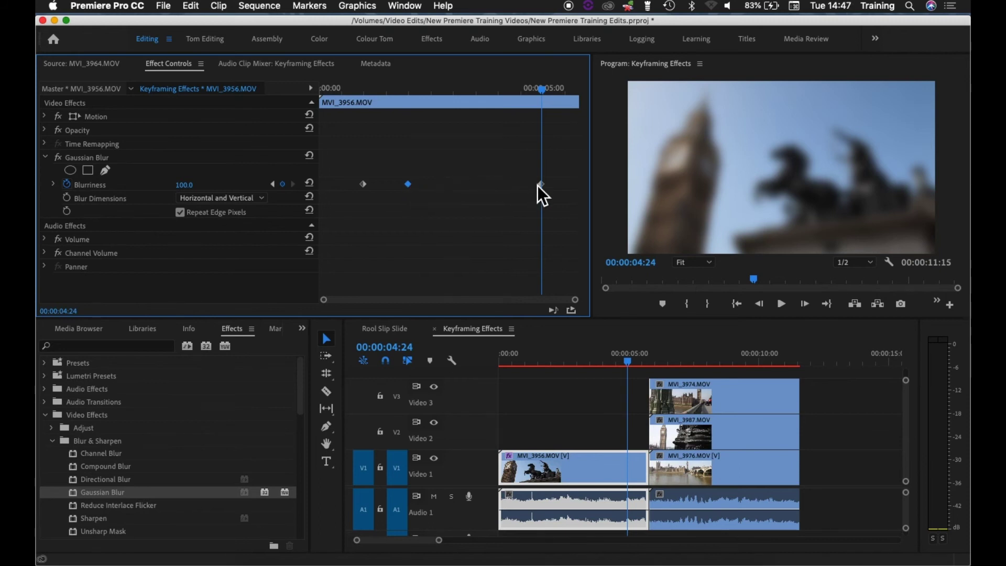
Deselect the keyframes and play the clip from the start to review the blur clearing and returning.
left_click(359, 111)
left_click_drag(341, 94, 297, 97)
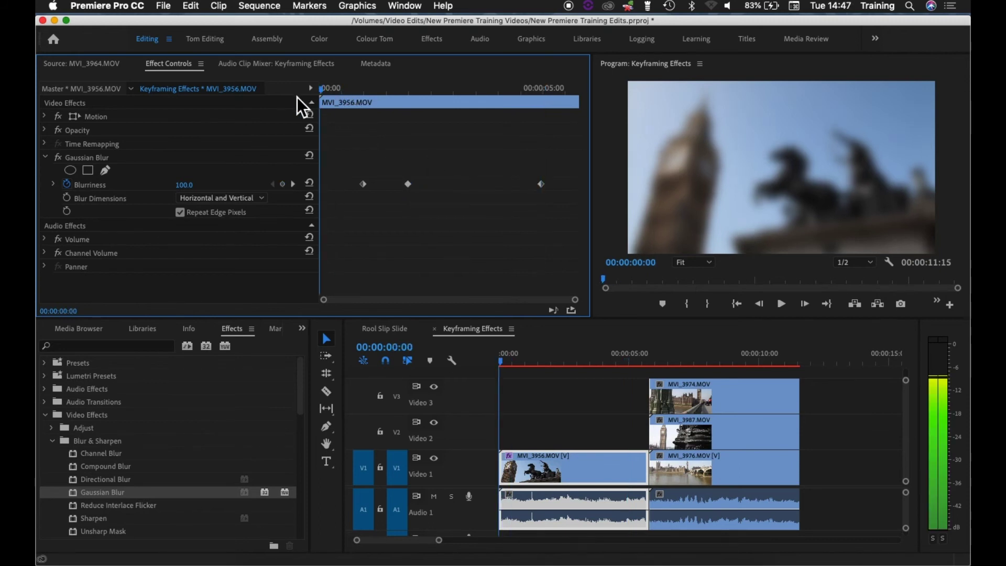
key("space")
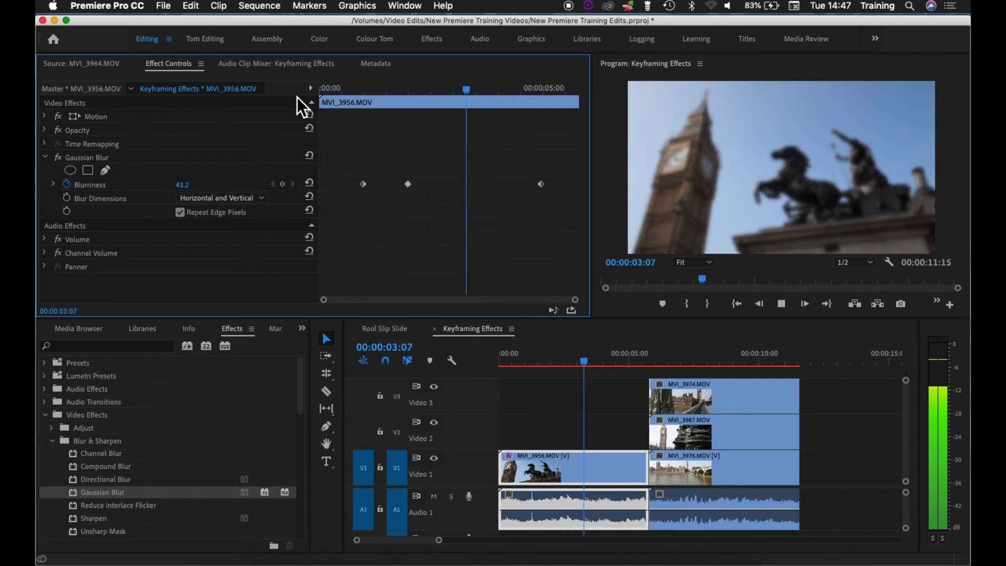
key("space")
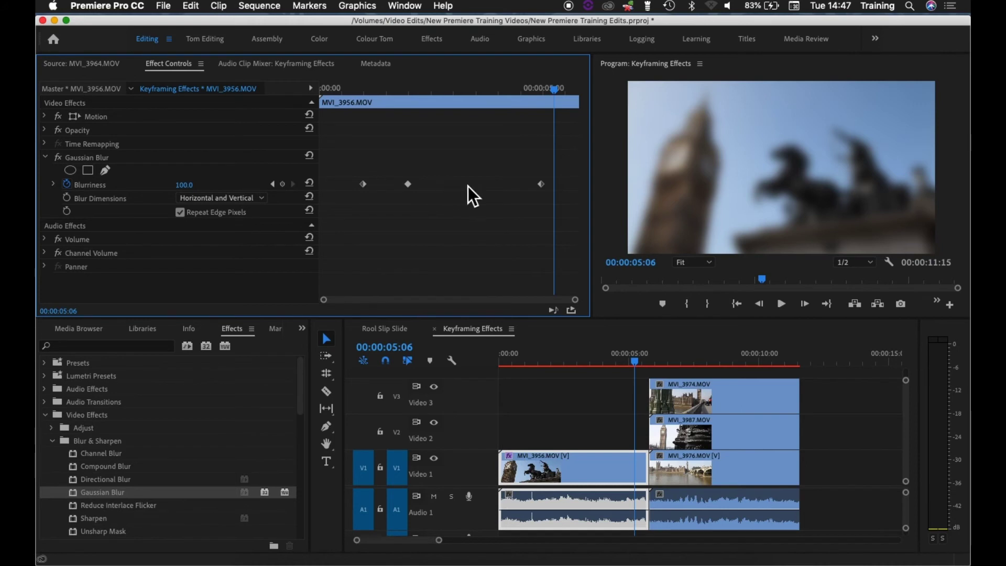
Copy the Blurriness keyframe at 00:00:02:00 and paste it at 00:00:03:20.
mouse_move(504, 90)
left_mouse_down()
mouse_move(479, 89)
mouse_move(494, 89)
left_mouse_up()
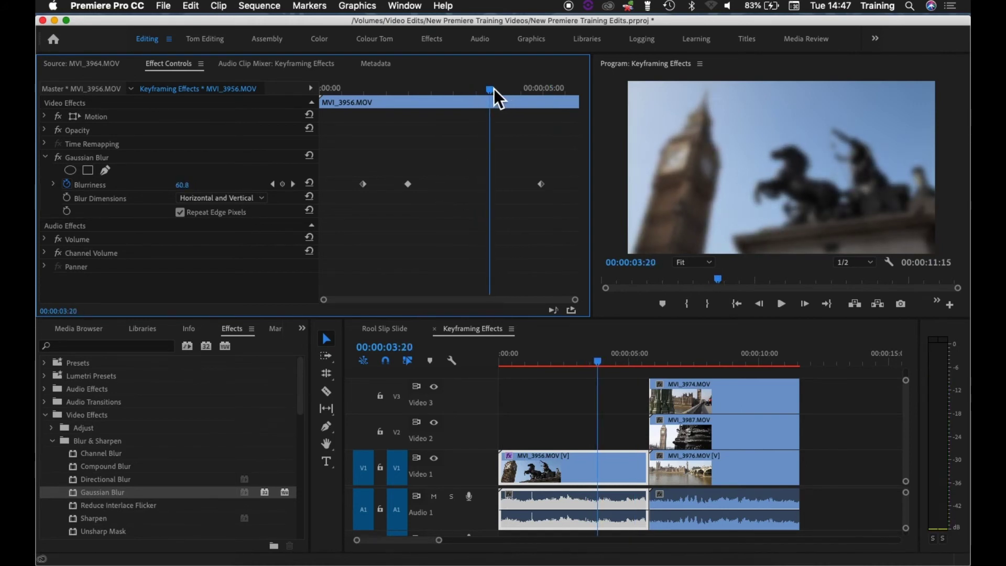
left_click(409, 185)
key("super+v")
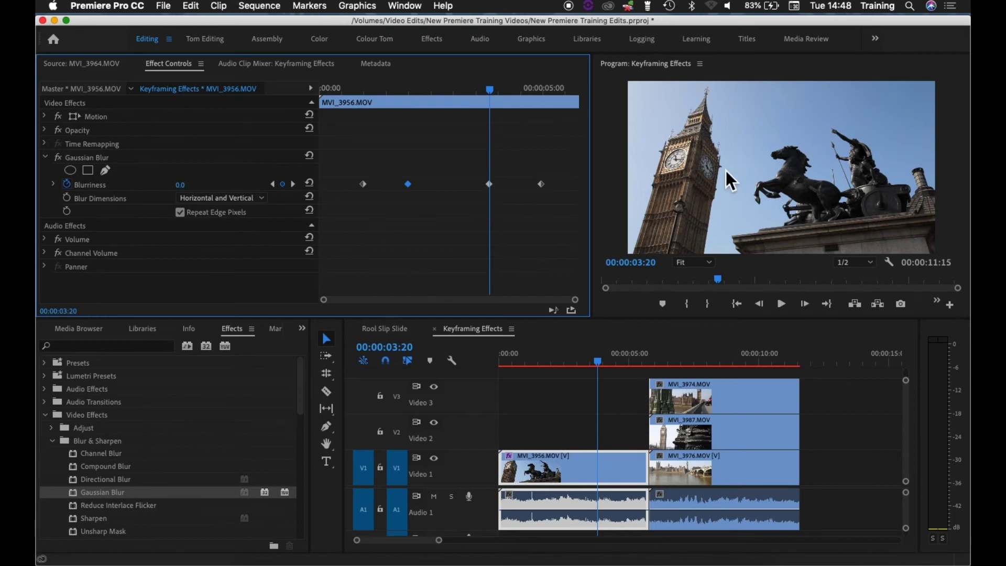
Play the clip from the start to review the hold between the two matching keyframes.
left_click_drag(360, 90, 268, 90)
key("space")
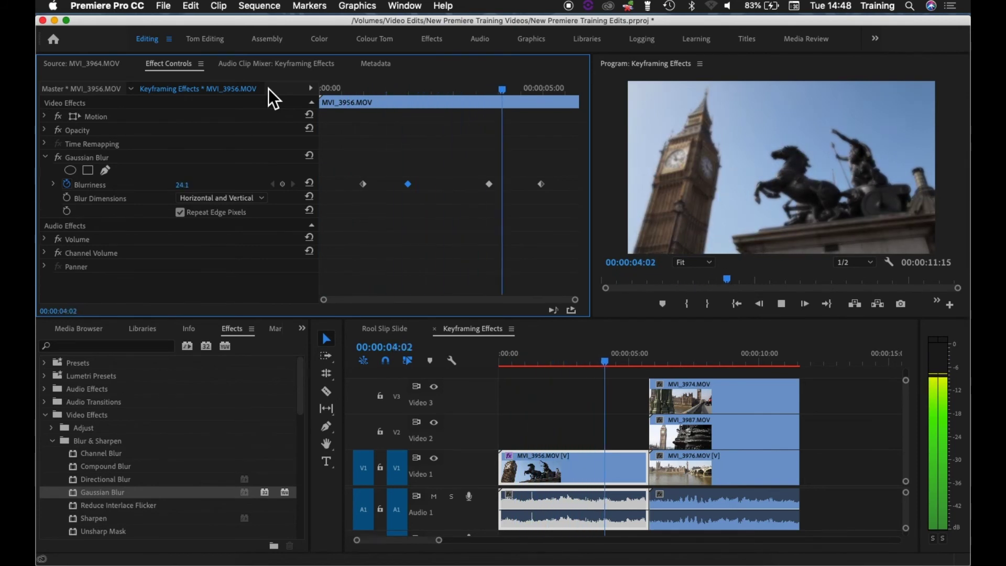
key("space")
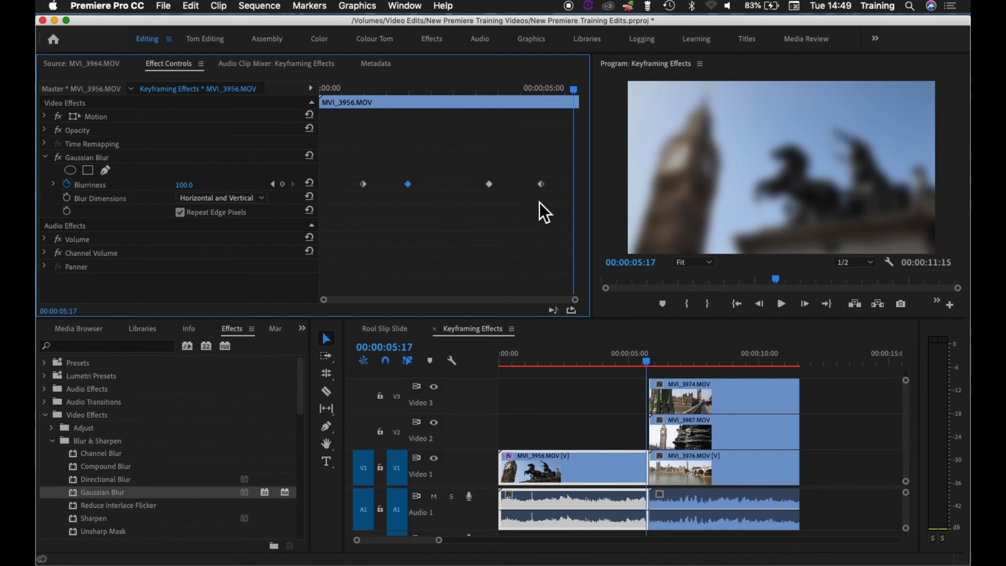
Delete the last two Blurriness keyframes, at 00:00:03:20 and 00:00:04:24.
left_click(542, 185)
left_click_drag(460, 153, 566, 215)
key("Delete")
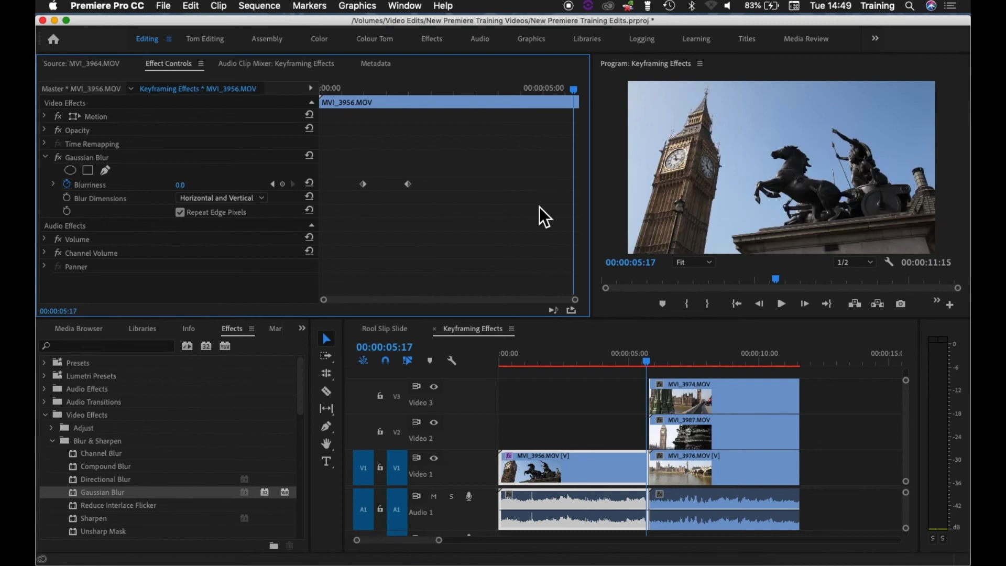
Play the clip from the start to check the animation with only the first two keyframes.
key("Home")
key("space")
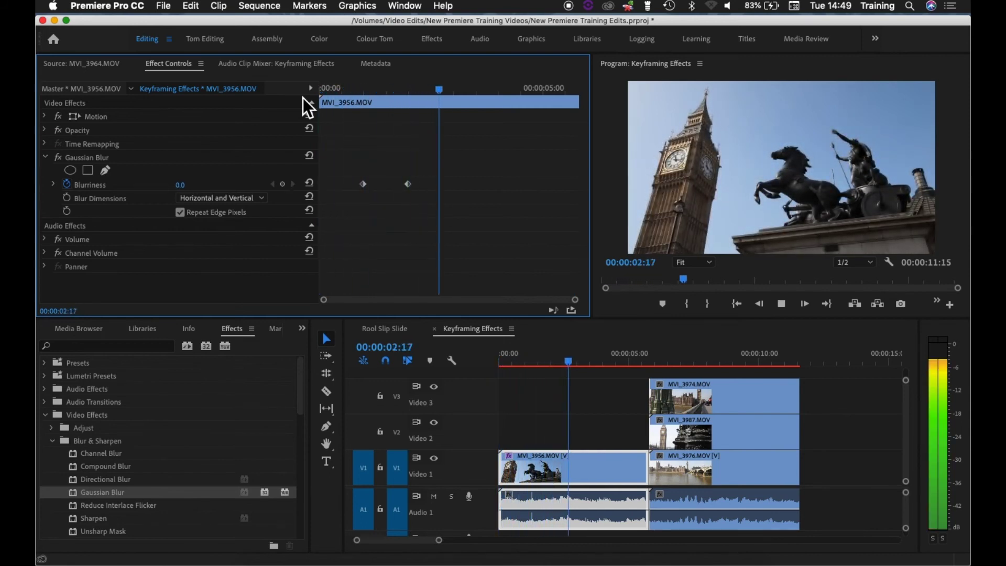
key("space")
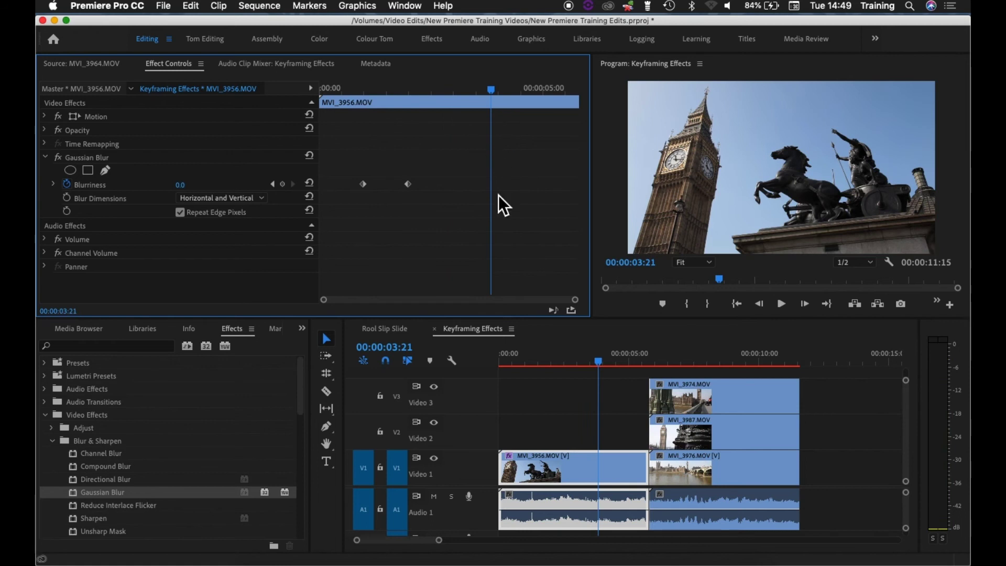
Add a Blurriness keyframe at 00:00:03:23 that keeps the current value.
left_click(496, 89)
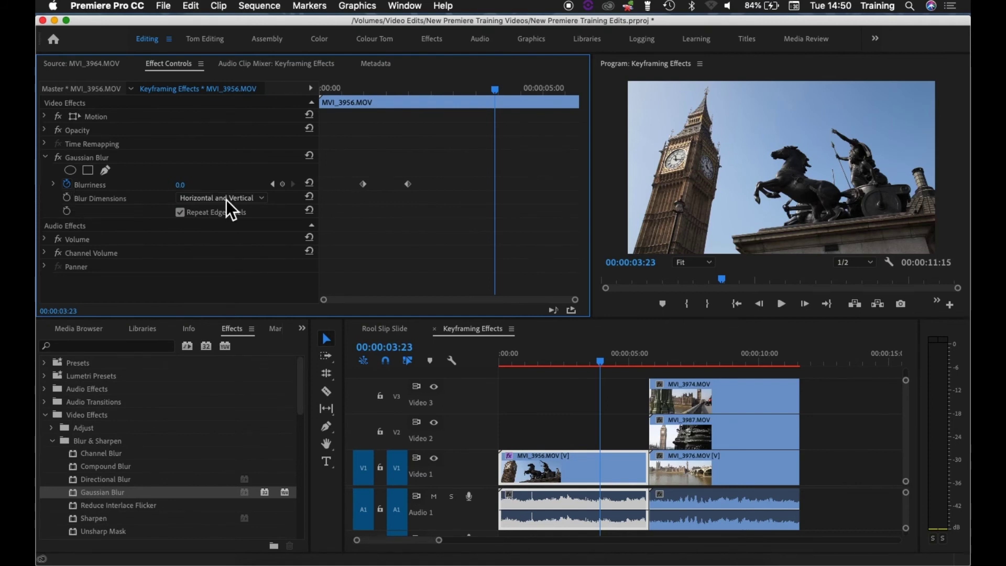
left_click(285, 188)
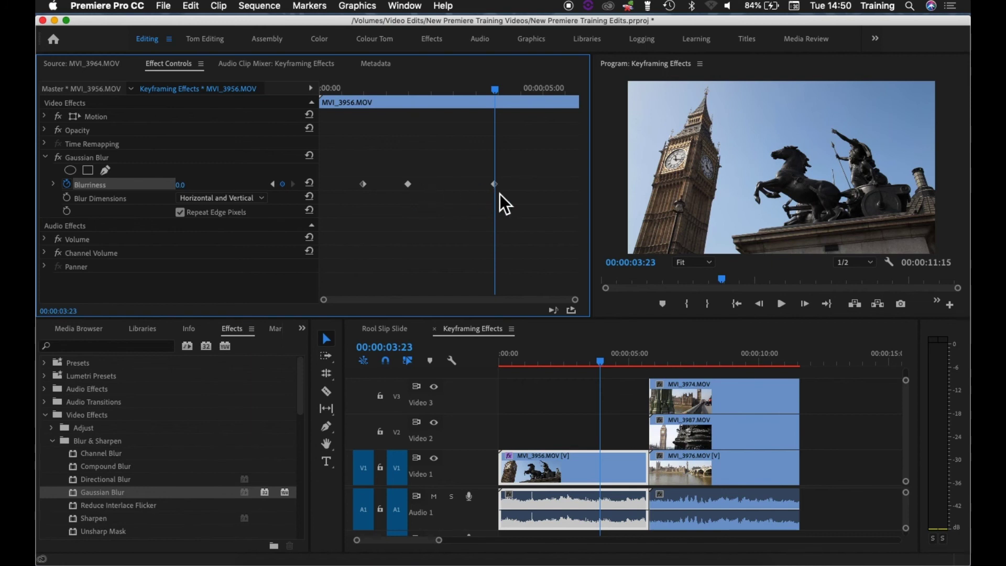
Add a Blurriness keyframe with a value of 100 at 00:00:05:00.
left_click_drag(507, 87, 552, 86)
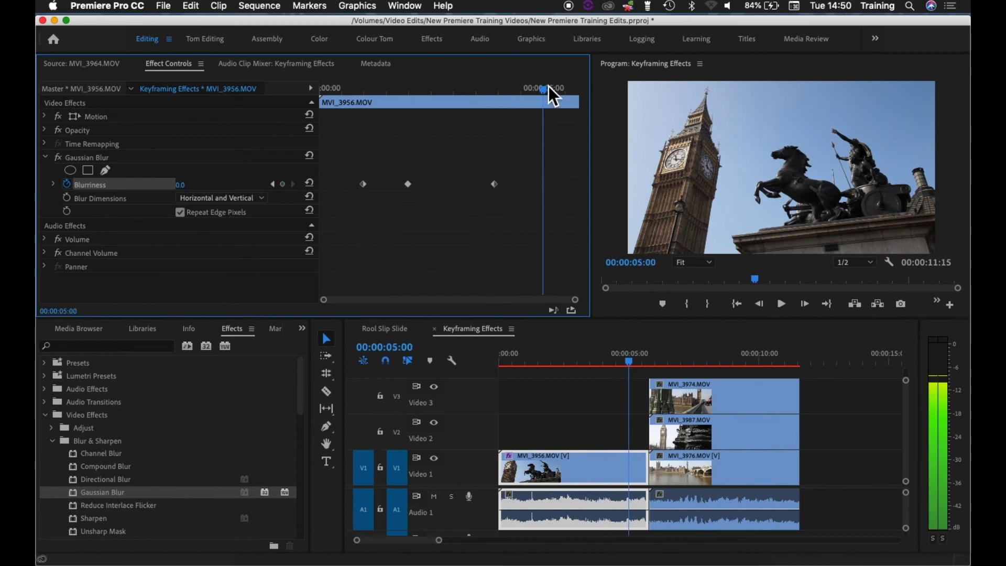
left_click(187, 189)
type("100")
key("Return")
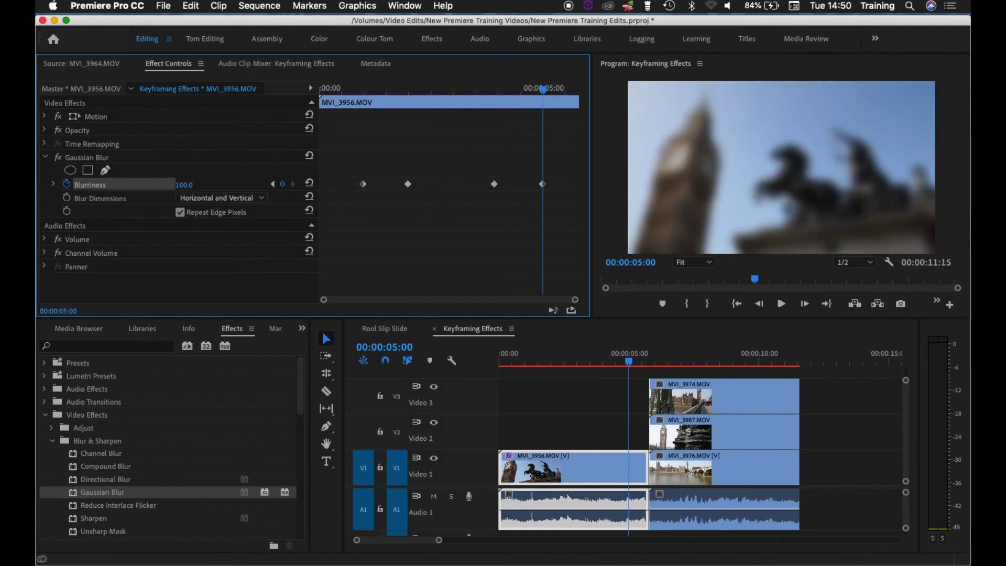
Play the clip from near its start to review the blur animation across all four keyframes.
left_click(333, 87)
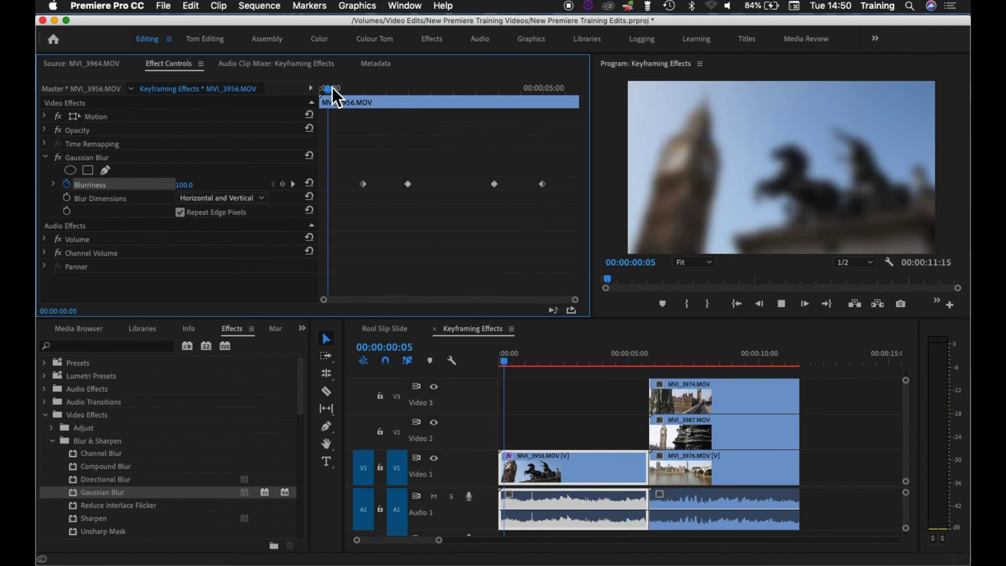
key("space")
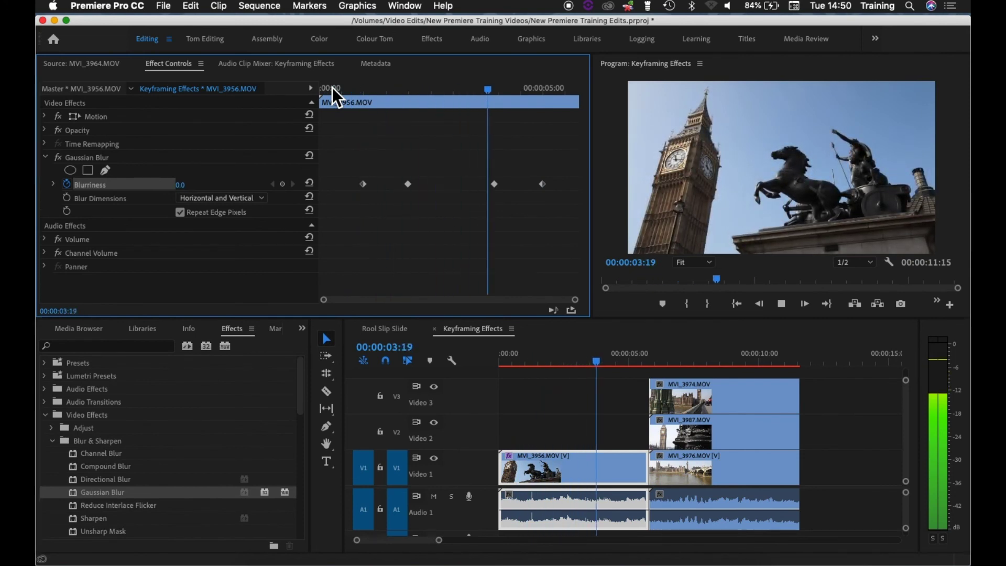
key("space")
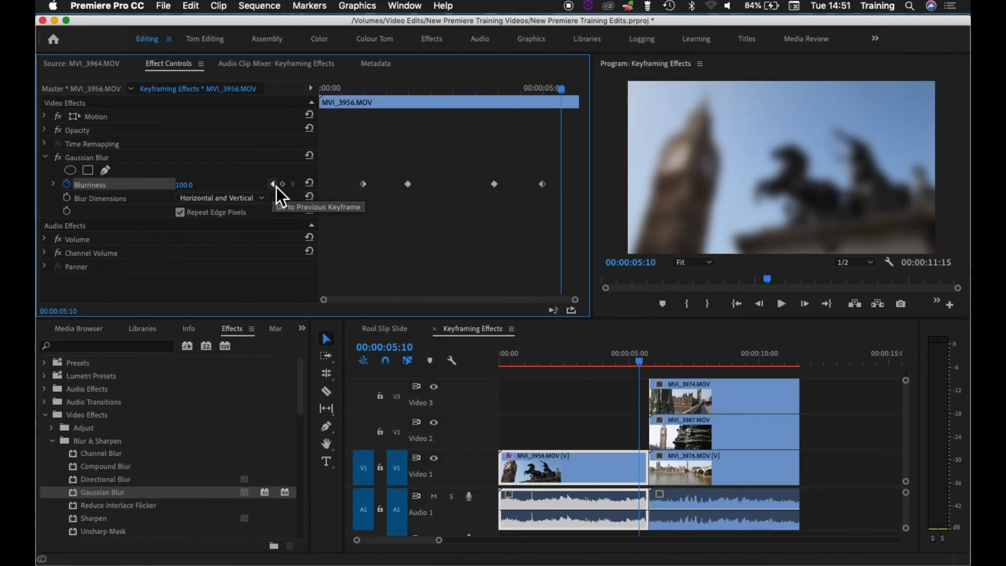
Step back and forth between the existing Blurriness keyframes to examine their positions and values, ending at 00:00:05:00.
left_click(276, 173)
left_click(276, 186)
left_click(275, 186)
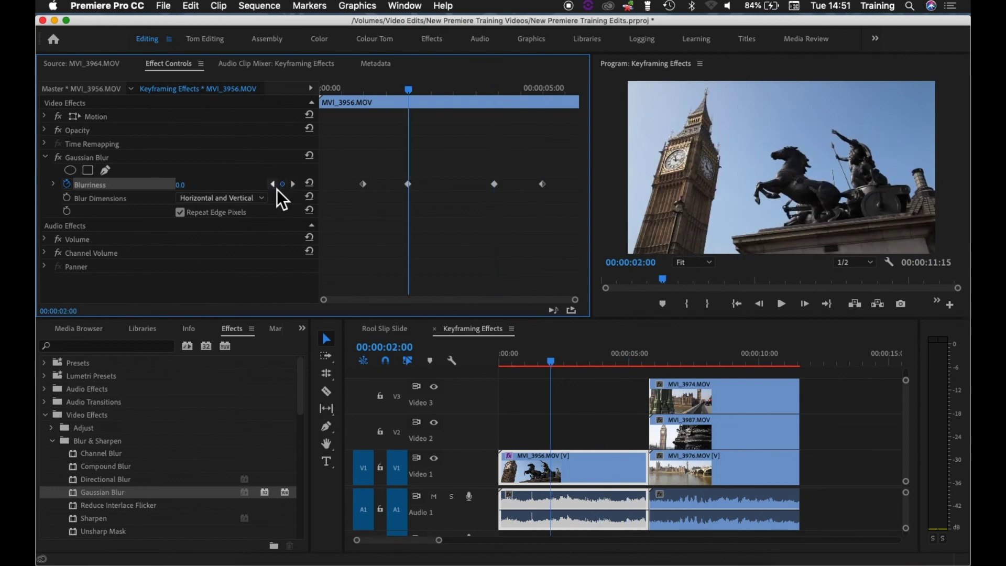
left_click(297, 185)
left_click(296, 185)
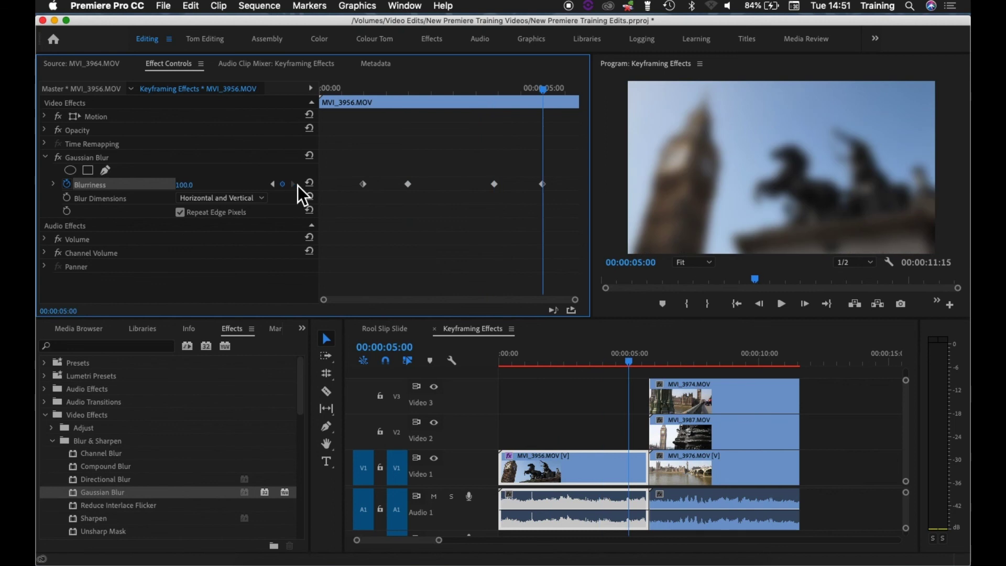
left_click(274, 186)
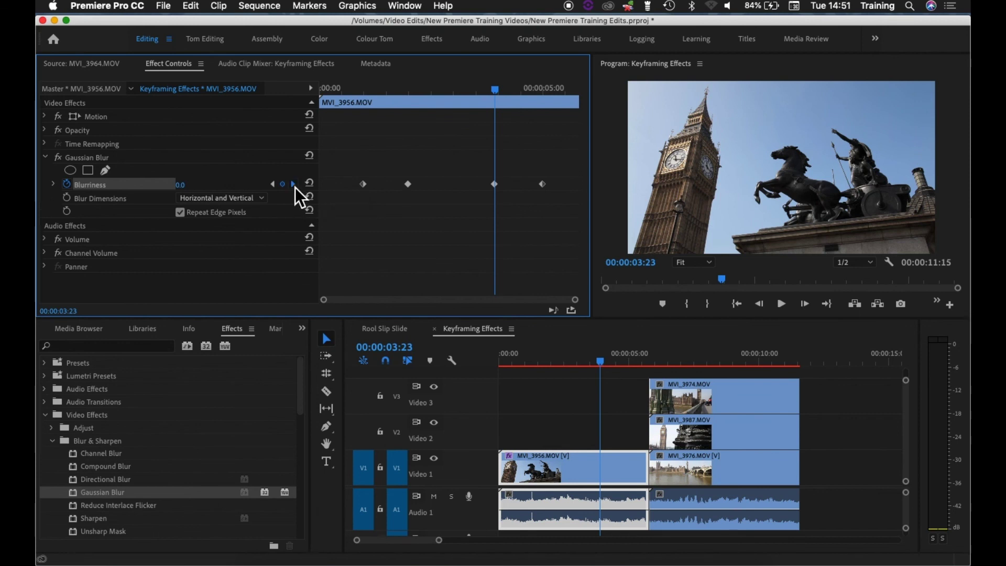
left_click(294, 186)
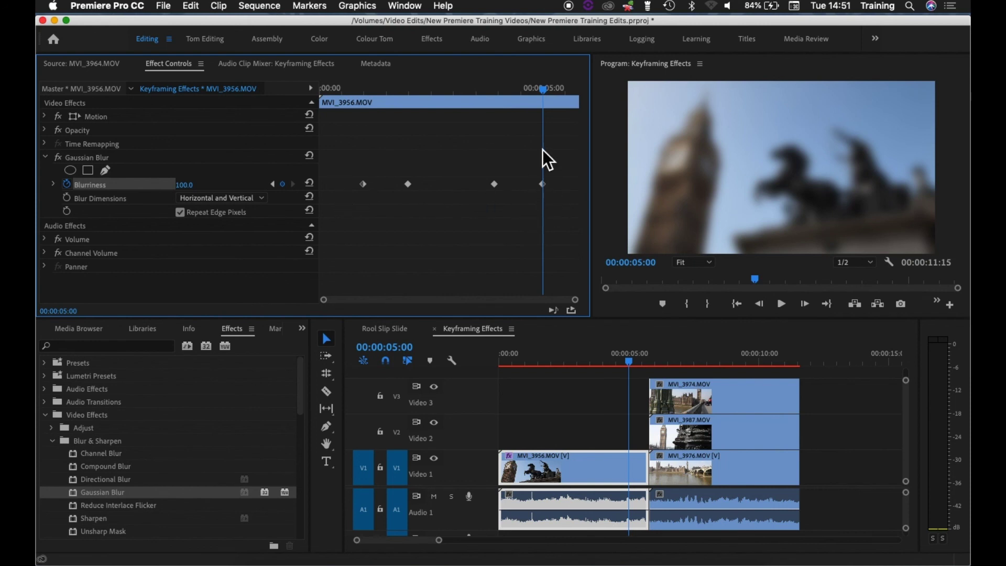
Remove and re-add the Blurriness keyframe at 00:00:05:00, and undo both changes.
left_click(287, 189)
left_click(287, 190)
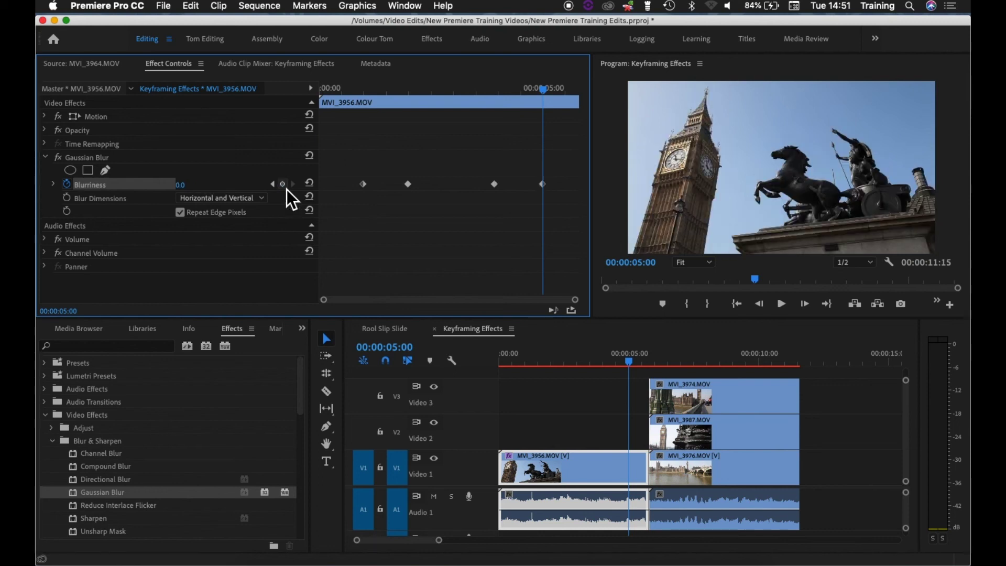
key("super+z")
key("super+z")
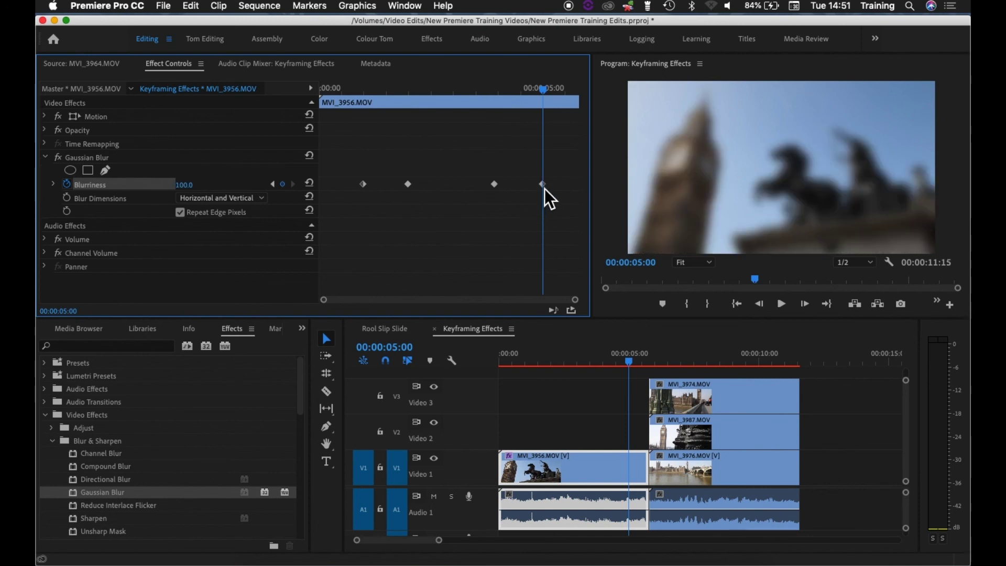
Step through the previous keyframes and back, and set the last Blurriness keyframe, at 00:00:05:00, to 200.
left_click(274, 188)
left_click(276, 190)
left_click(297, 188)
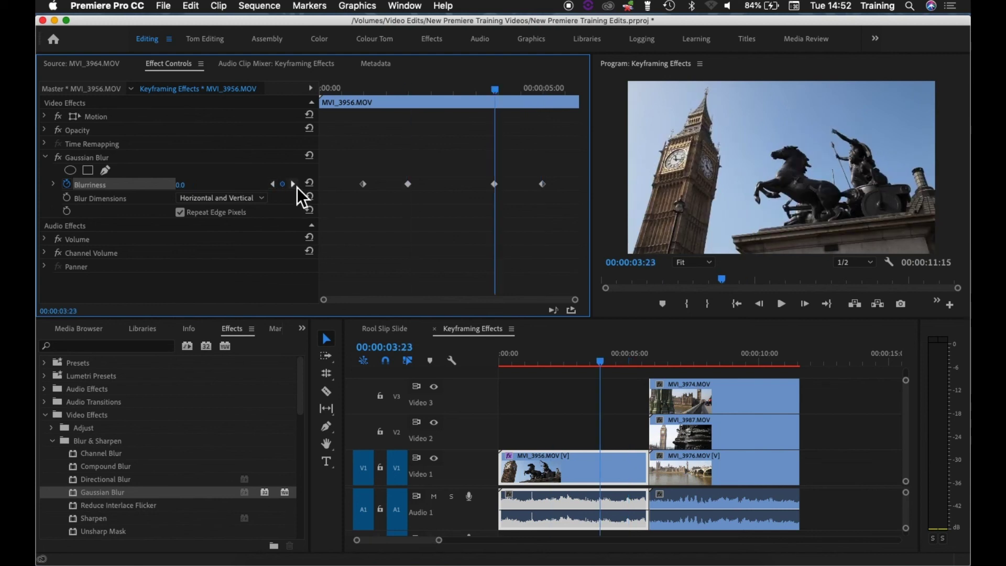
left_click(297, 187)
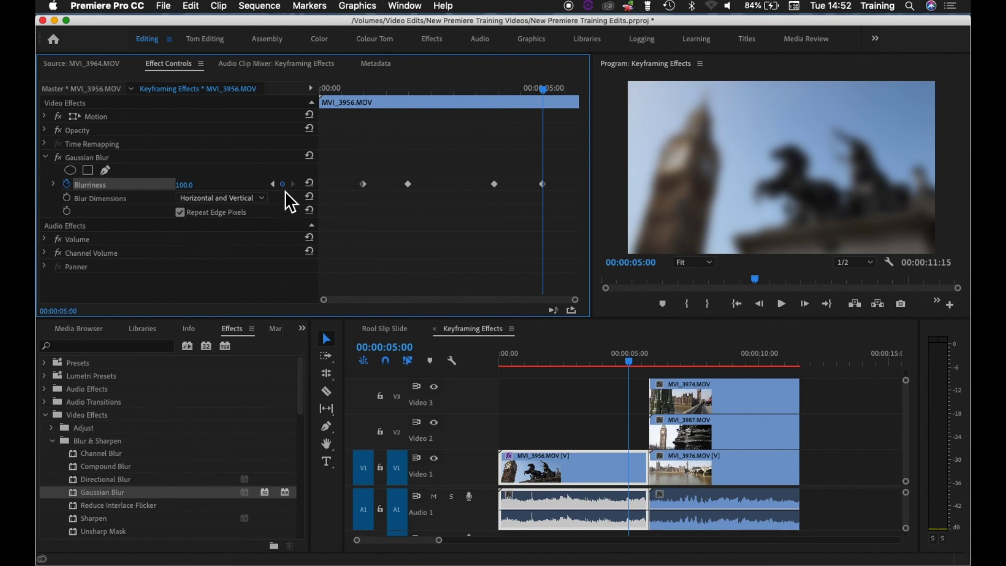
left_click(189, 185)
type("200")
key("Return")
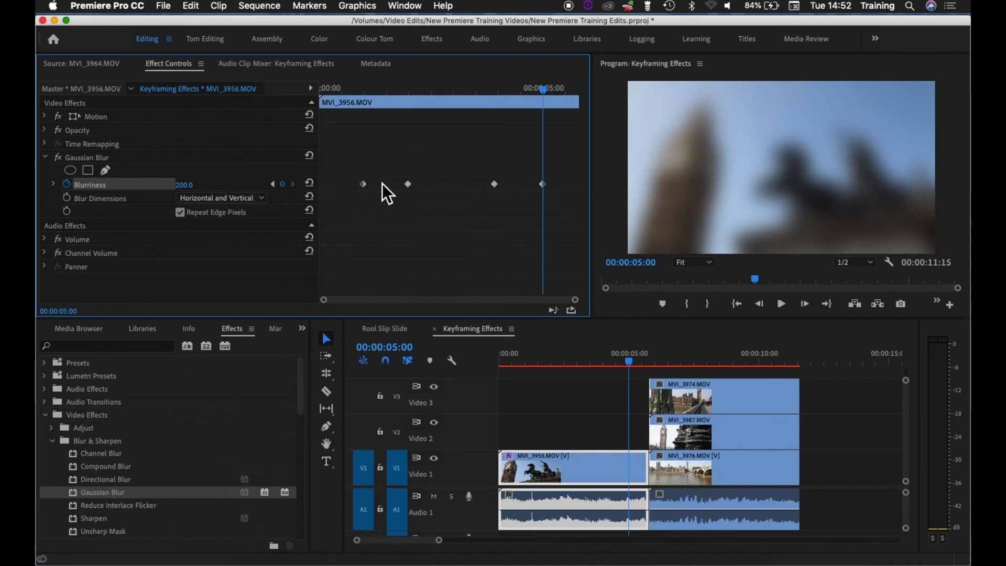
Turn off the Blurriness animation, deleting all its keyframes, and undo the deletion.
left_click(67, 185)
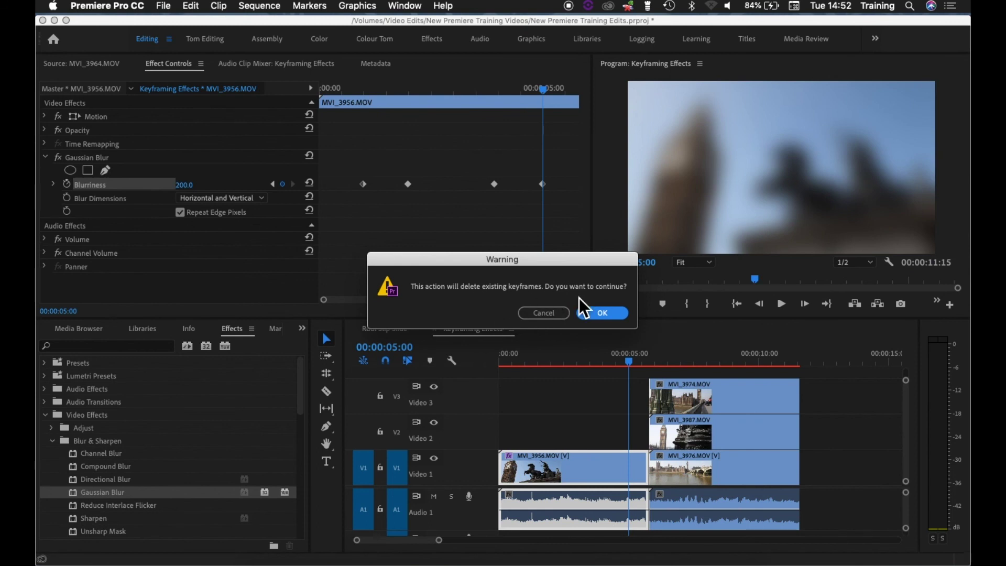
left_click(616, 315)
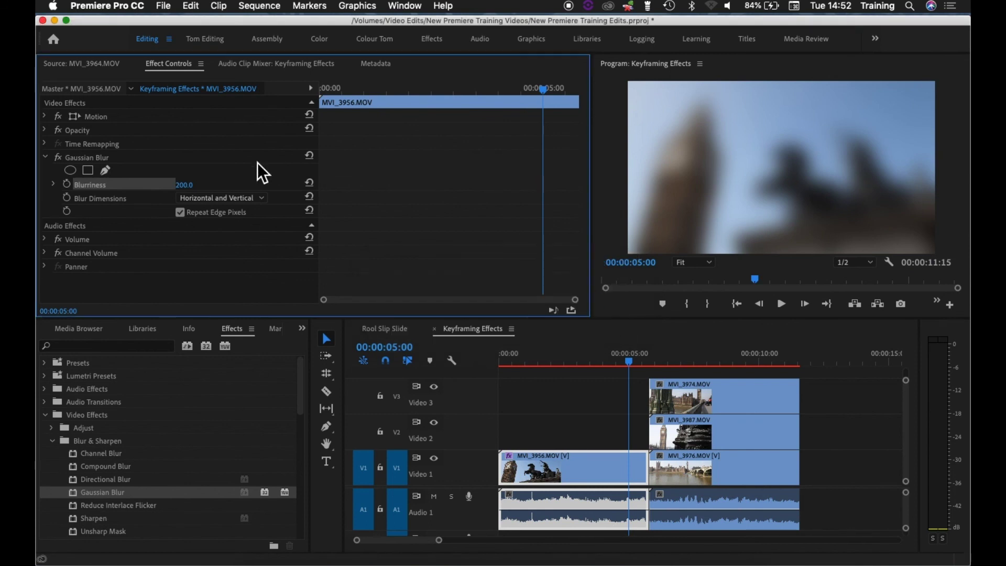
key("super+z")
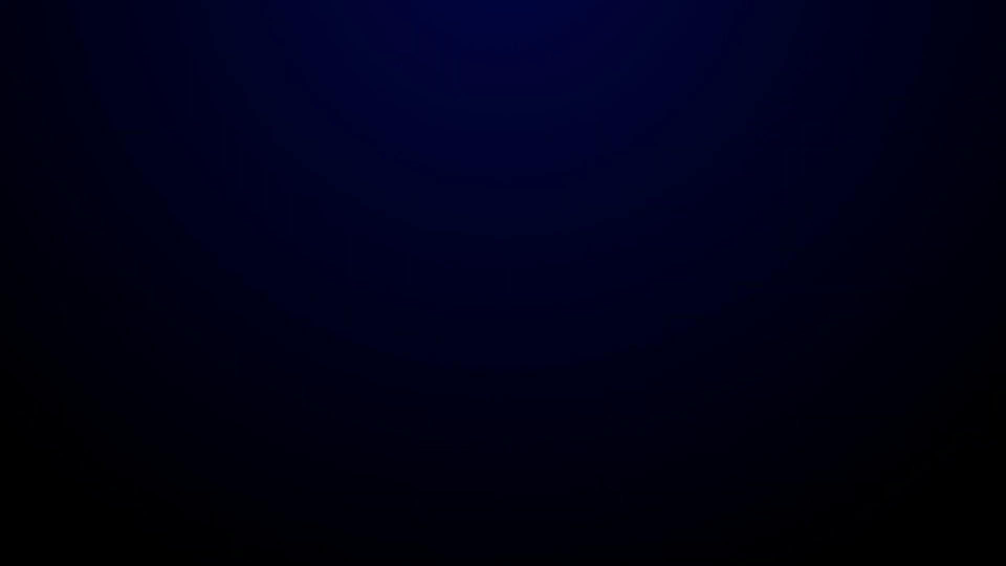